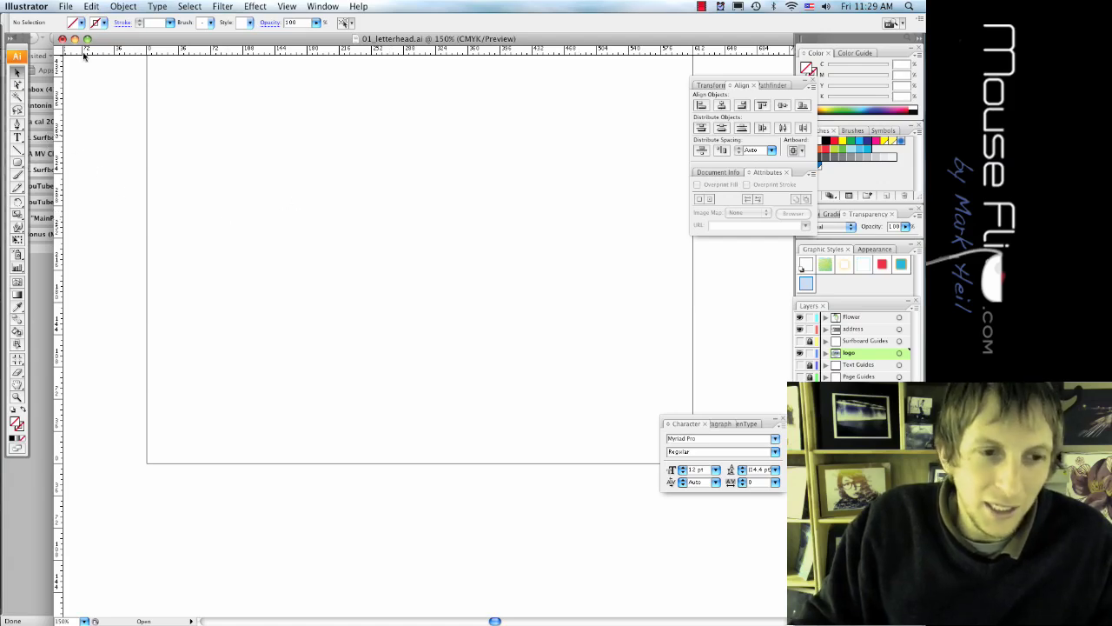
Close the FinishedKey.png preview, leaving the blank 01_letterhead.ai artboard showing
left_click_drag(111, 41, 89, 40)
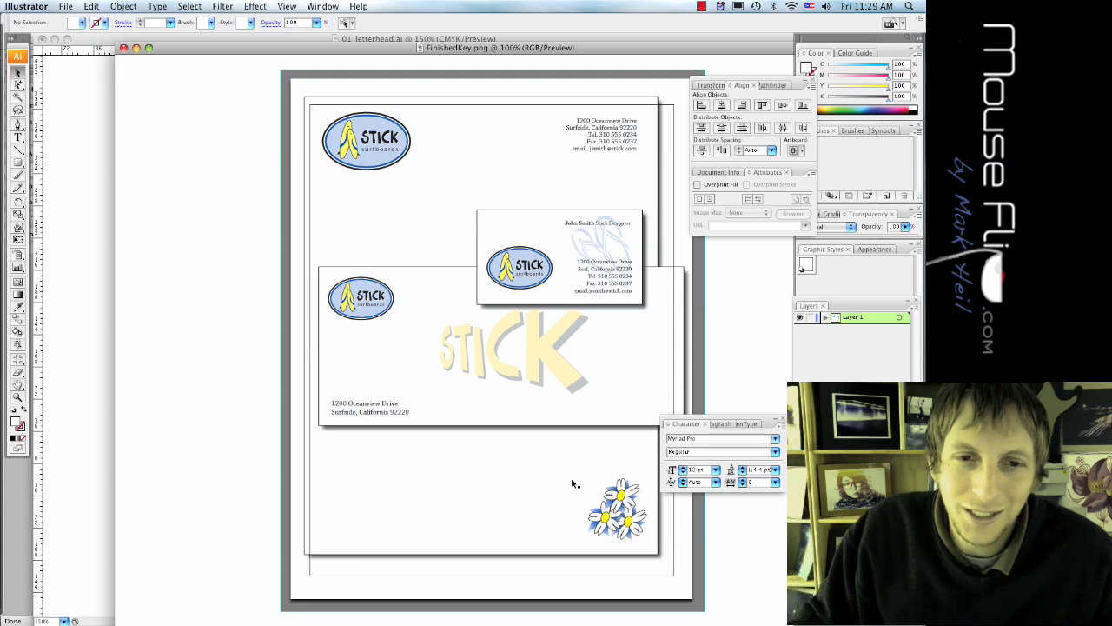
key("super+Tab")
key("super+Tab")
key("super+Tab")
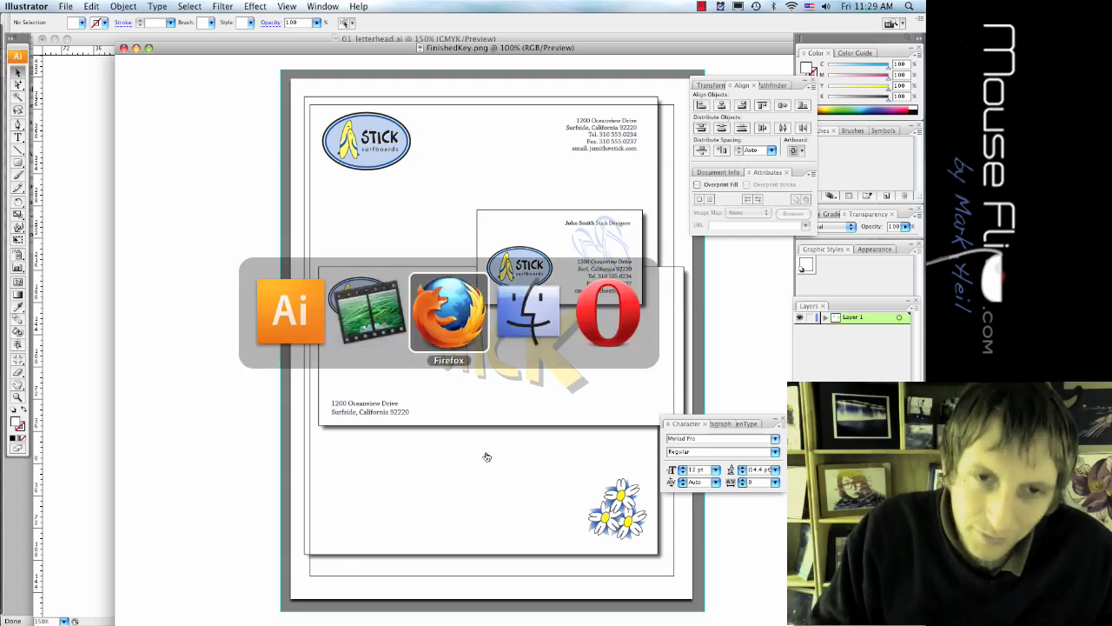
key("Escape")
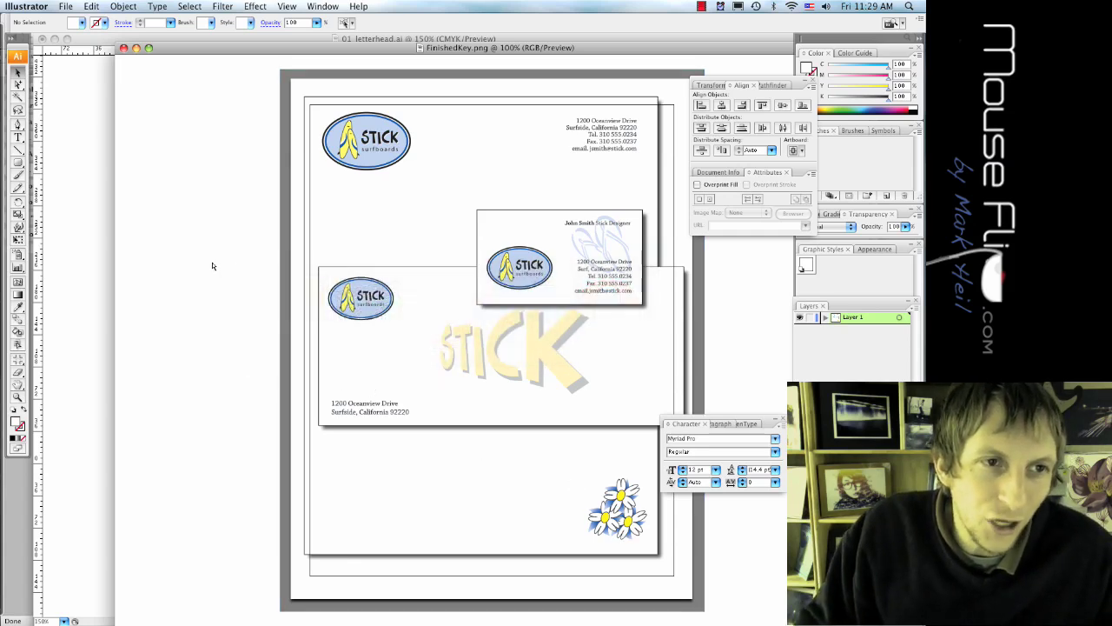
key("super+w")
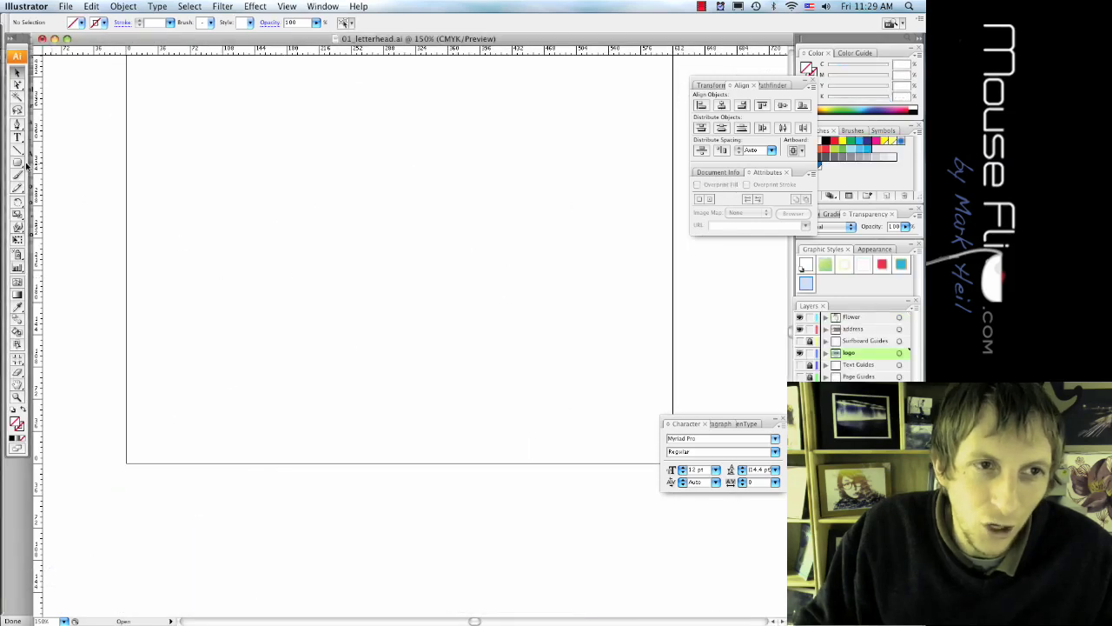
Draw a five-pointed star and fill it with the blue Flower gradient
left_click_drag(18, 163, 51, 217)
left_click_drag(244, 185, 323, 206)
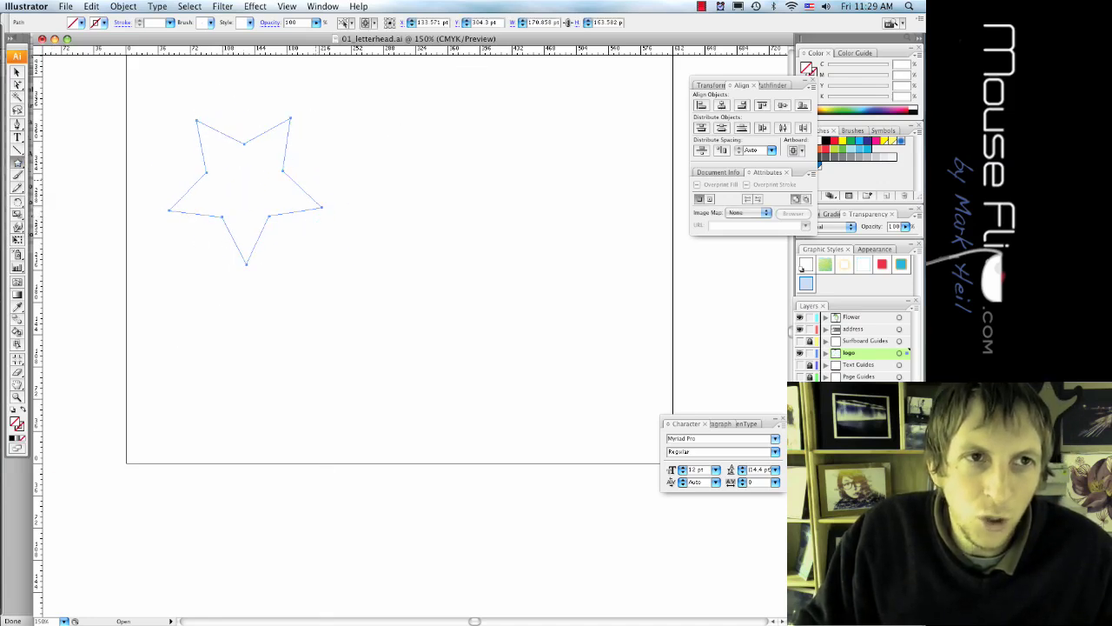
left_click(75, 21)
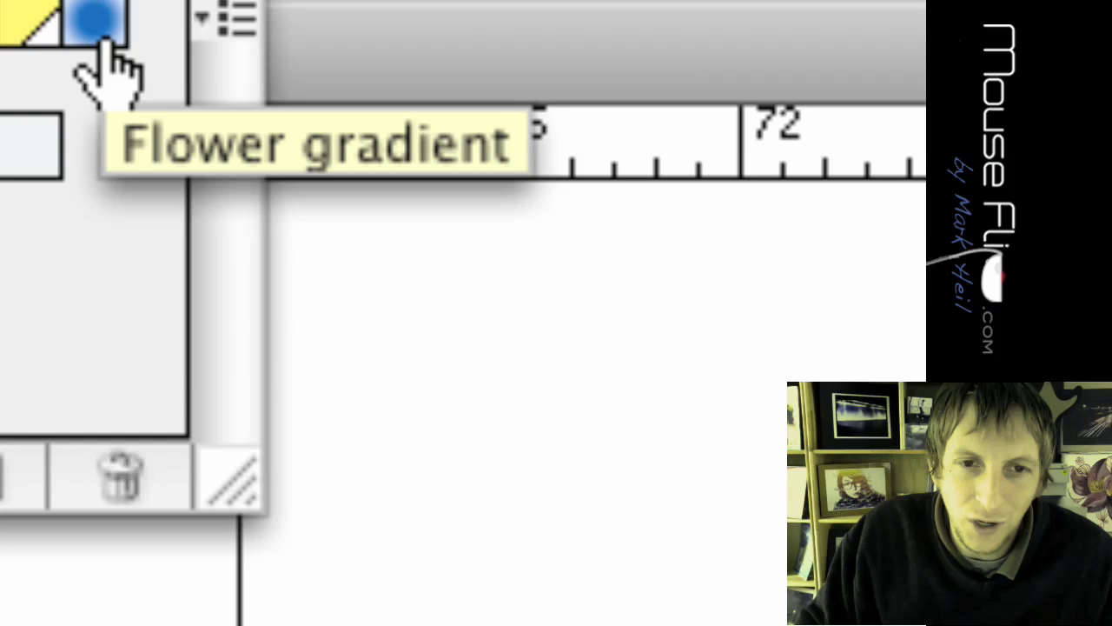
left_click(100, 42)
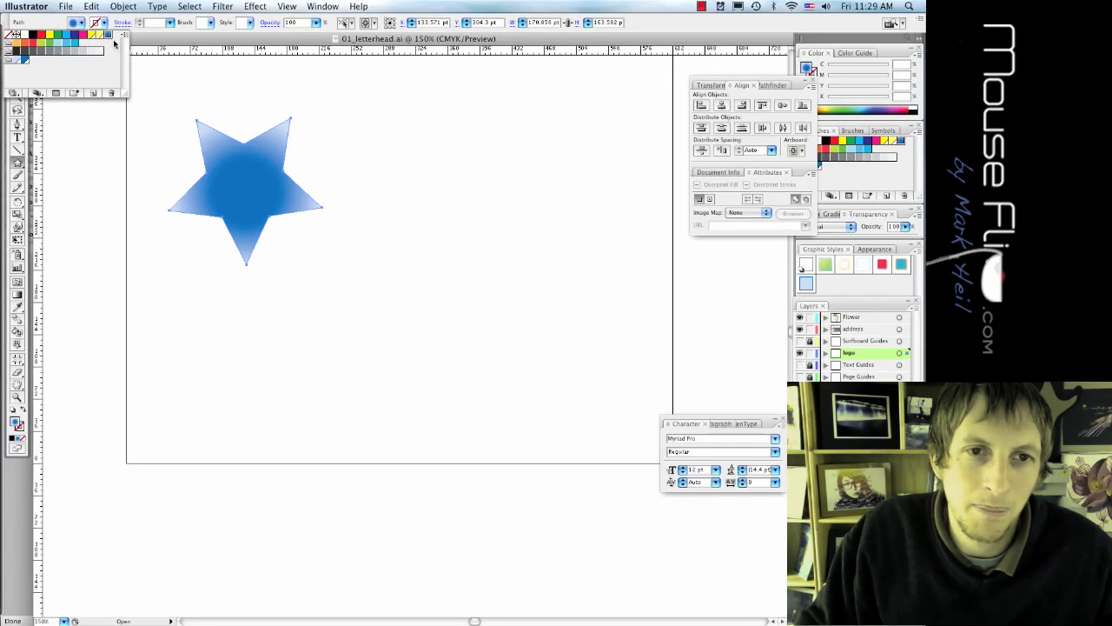
left_click(171, 87)
Move the blue star right and down on the page
left_click(171, 91)
left_click_drag(254, 191, 311, 237)
left_click(200, 165)
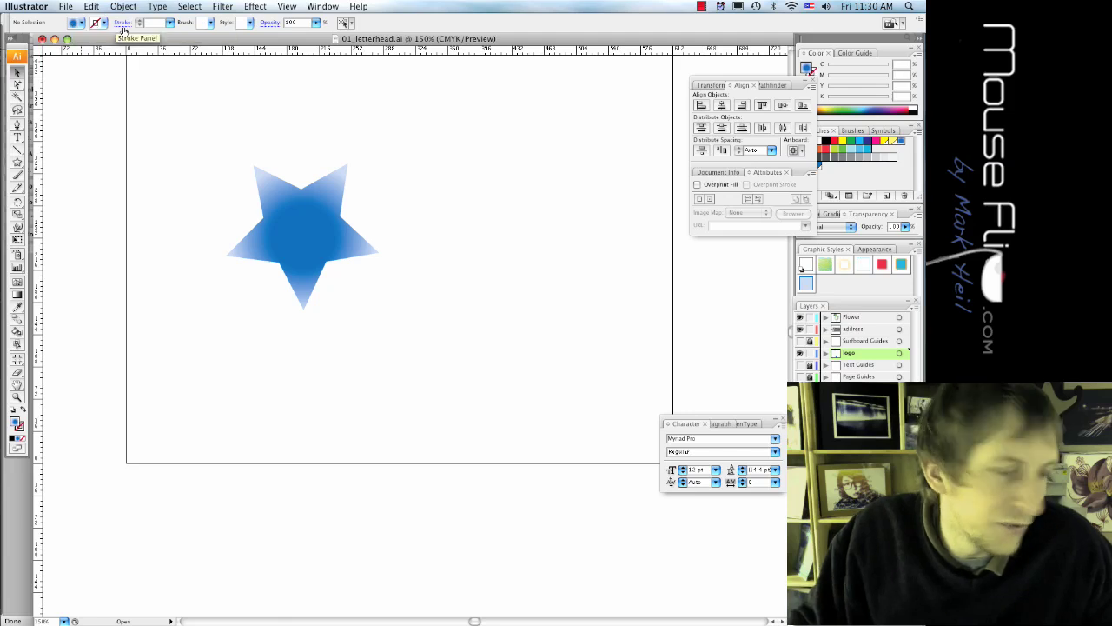
Apply the Distort > Twist filter at a 45° angle to the blue star
left_click(298, 233)
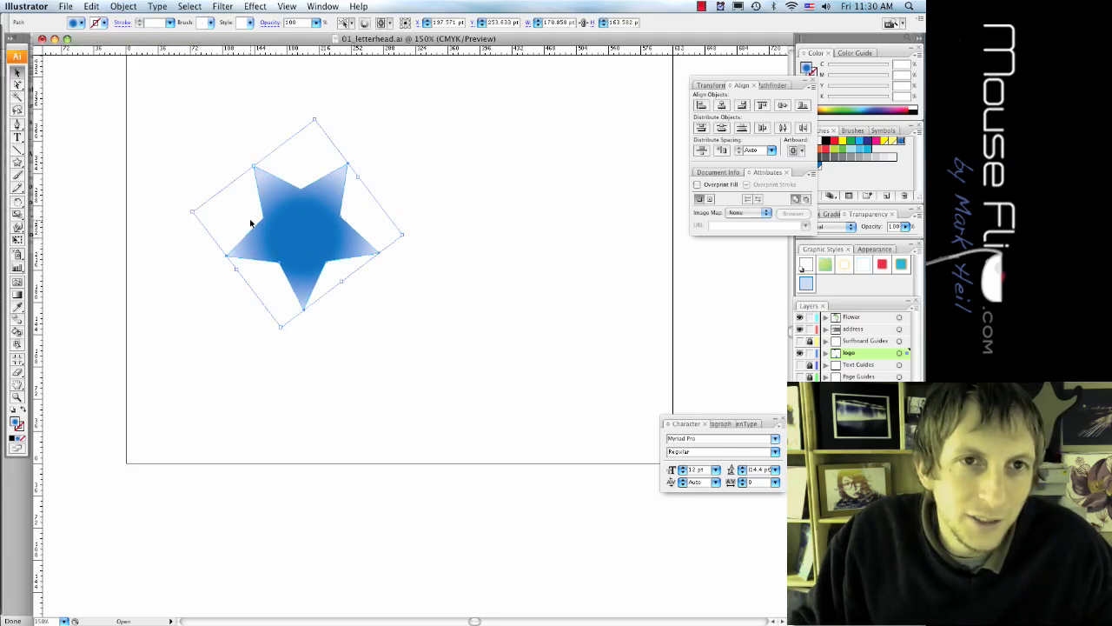
left_click(213, 9)
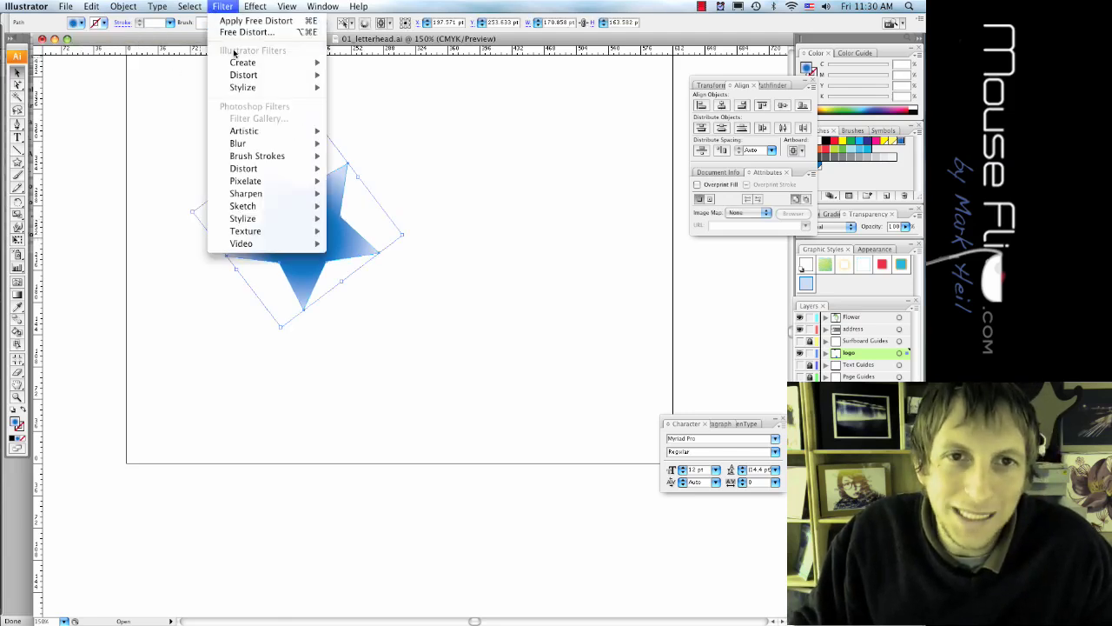
mouse_move(247, 76)
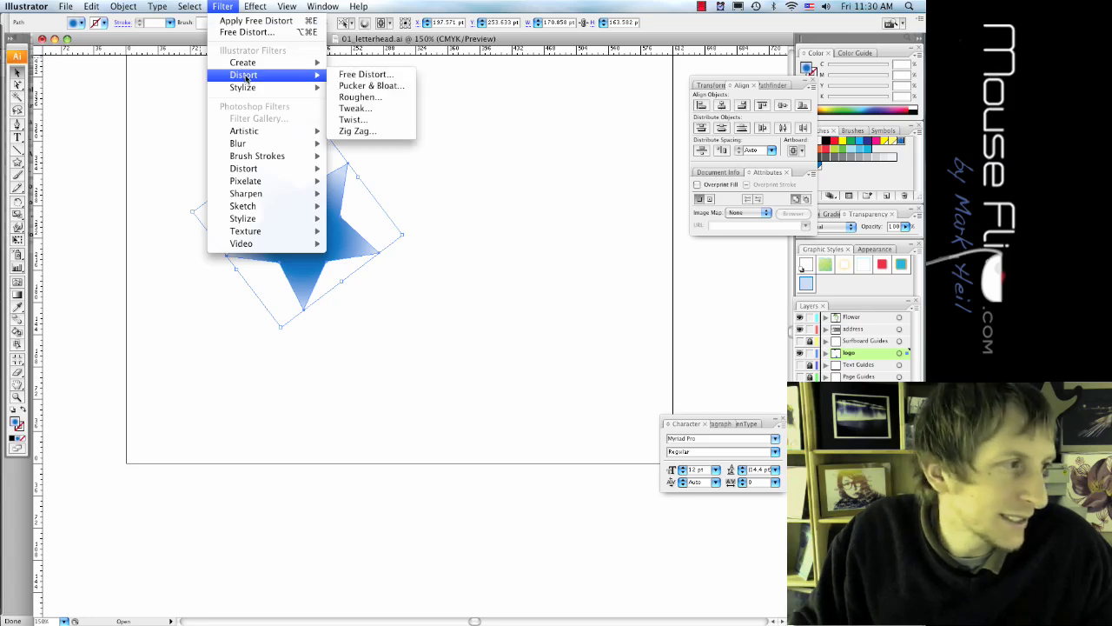
left_click(373, 119)
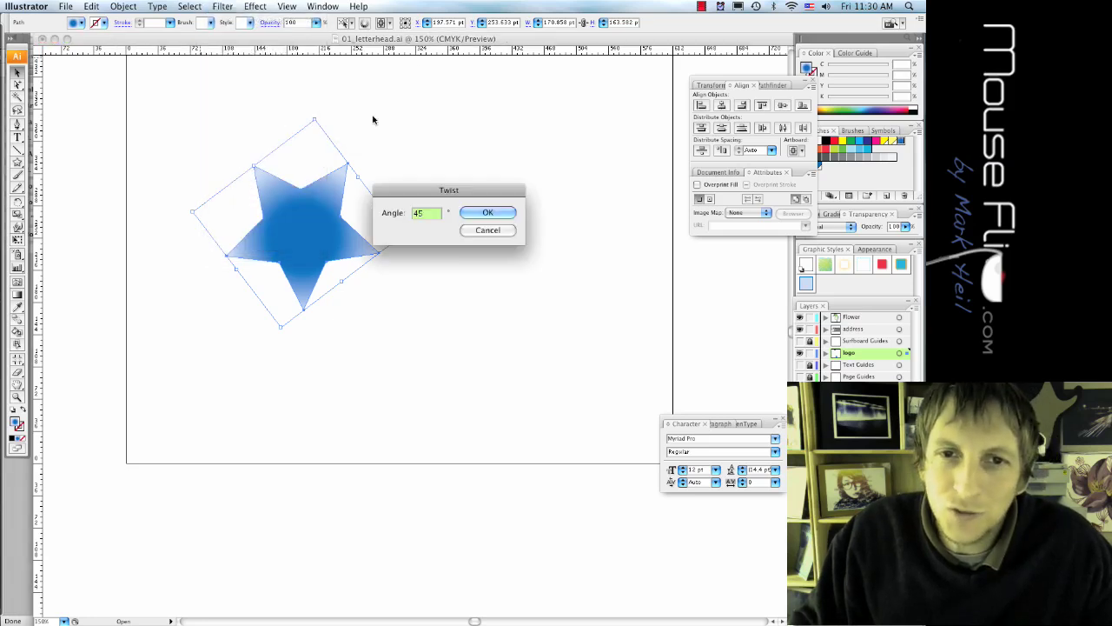
left_click(488, 217)
left_click(469, 257)
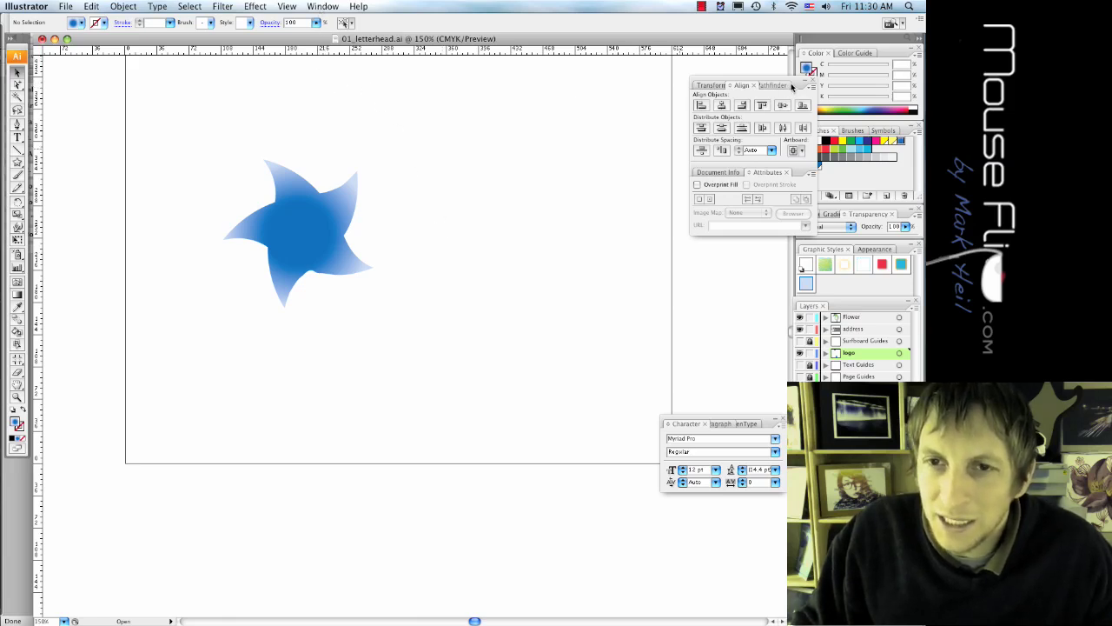
Show the twisted star's centre point and draw a second star outward from it
left_click_drag(796, 87, 670, 76)
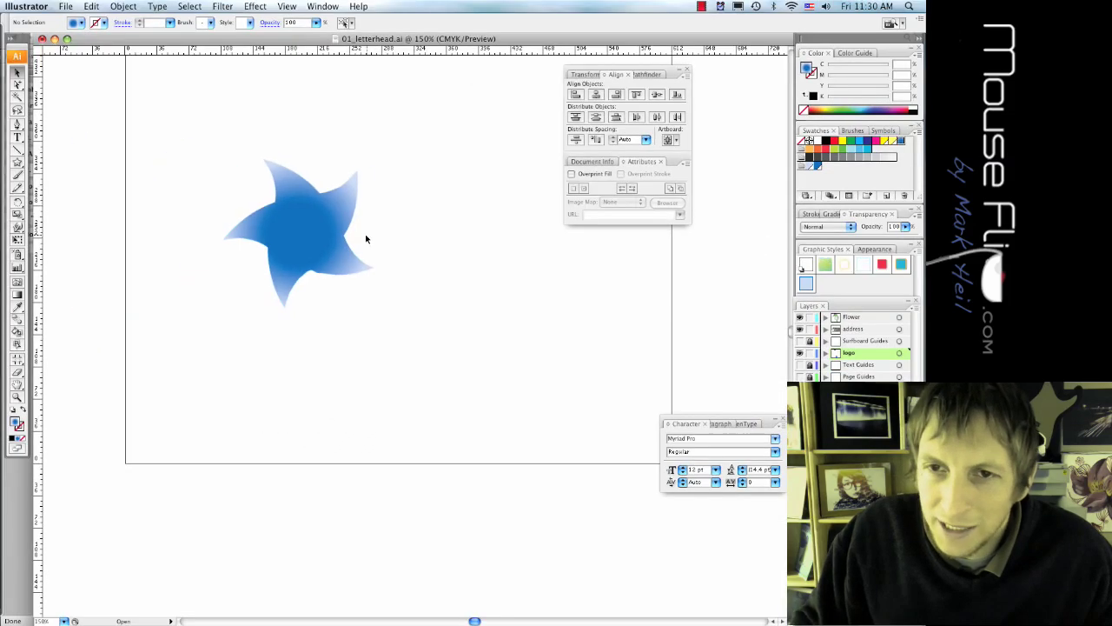
left_click(346, 238)
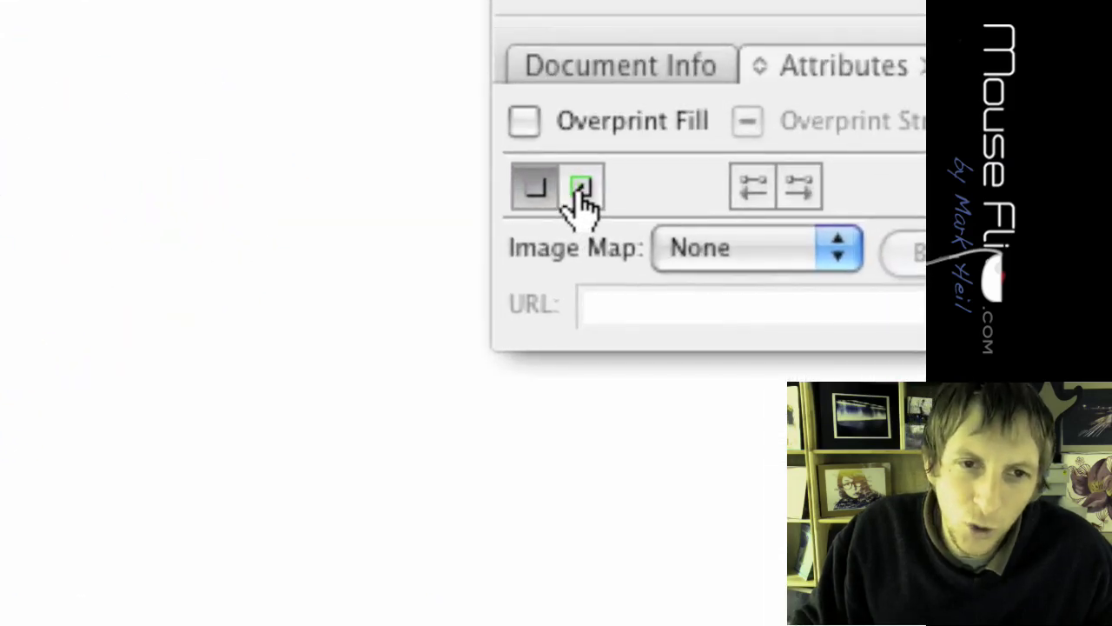
left_click(578, 189)
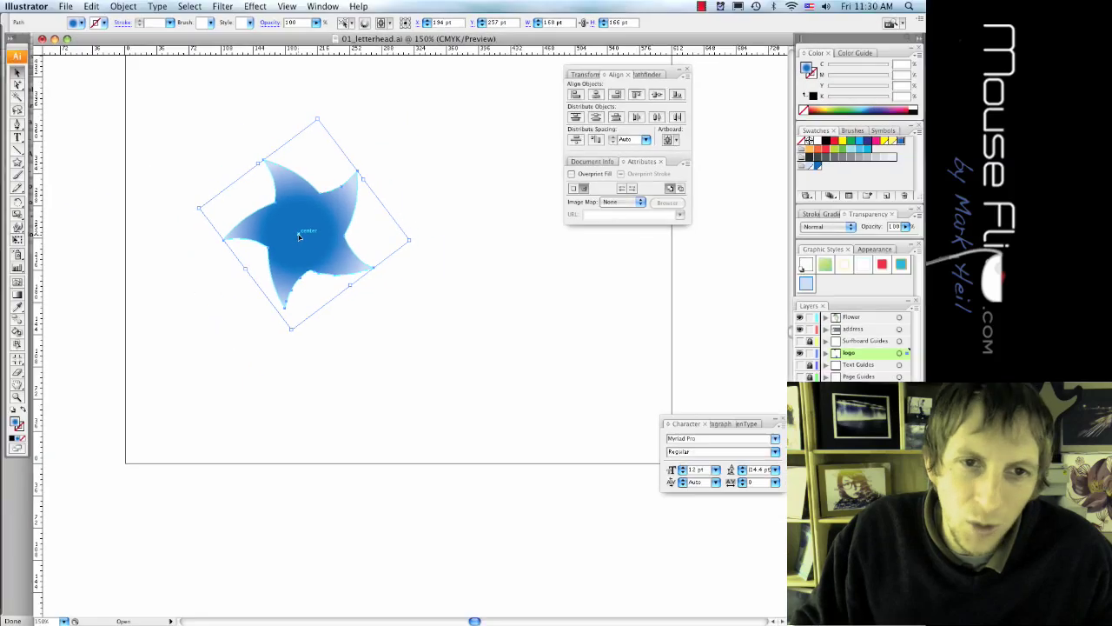
left_click(17, 163)
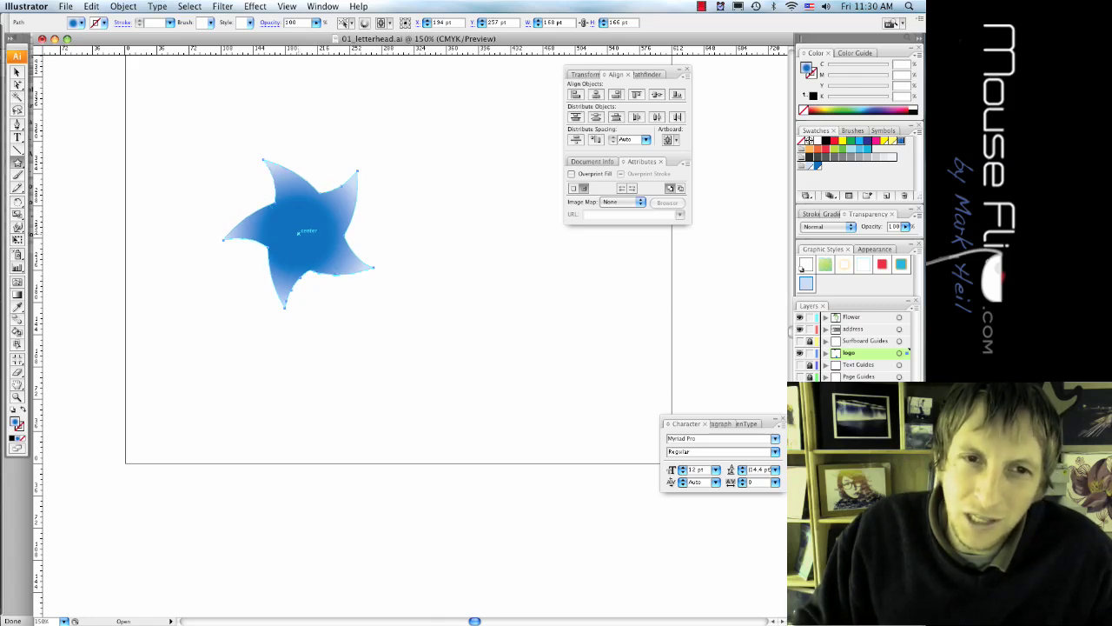
left_click_drag(301, 232, 321, 308)
Fill the new star white and apply a 50% Pucker & Bloat to form rounded petals
left_click(81, 23)
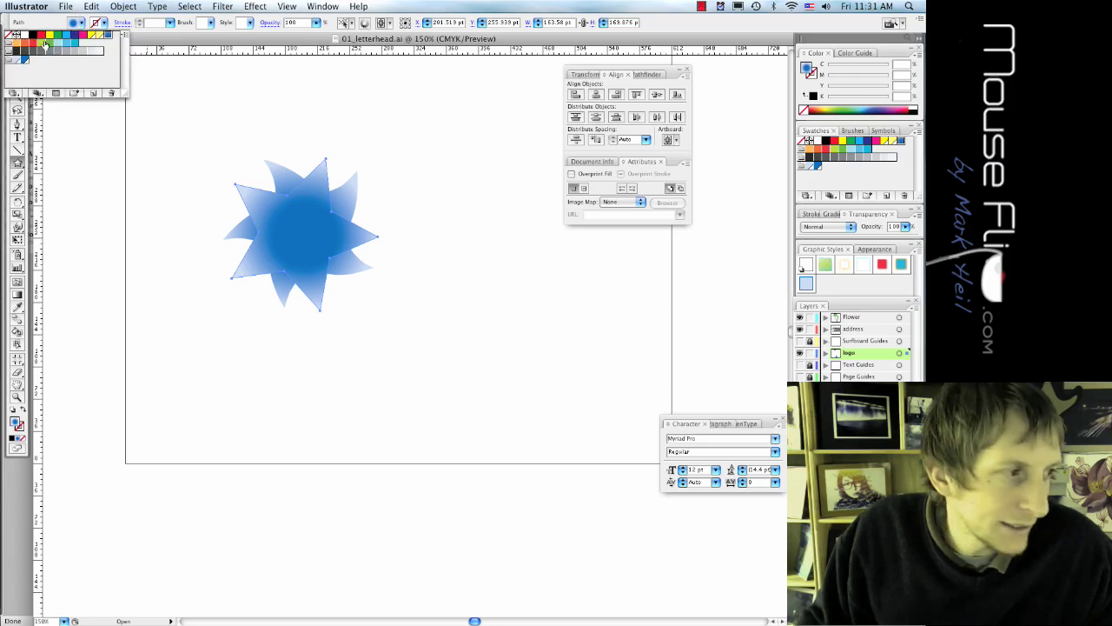
left_click(25, 34)
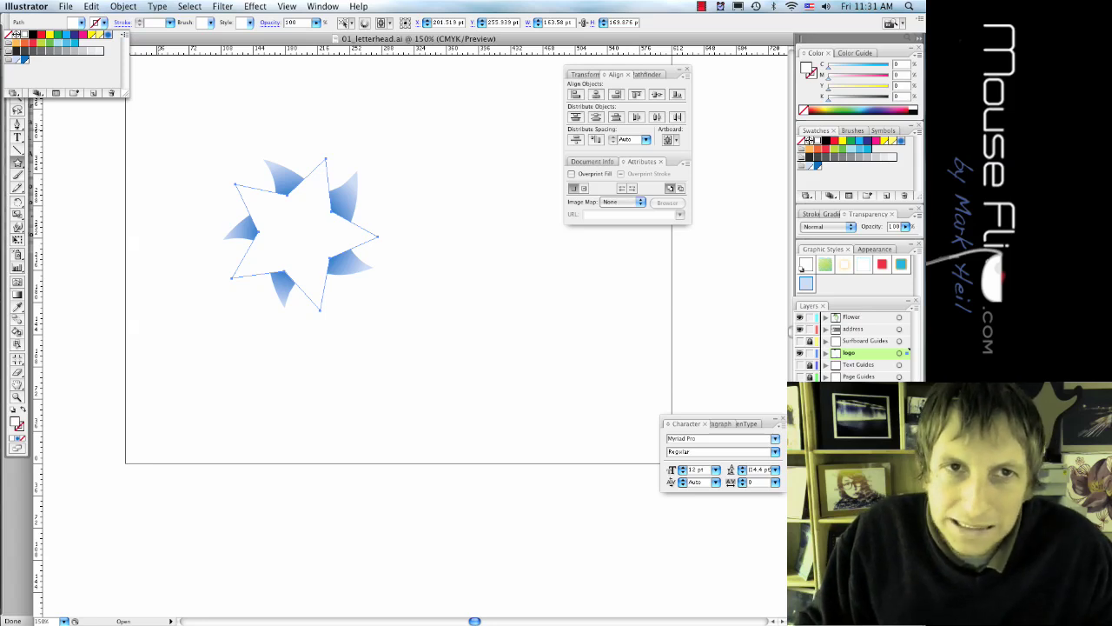
left_click(252, 7)
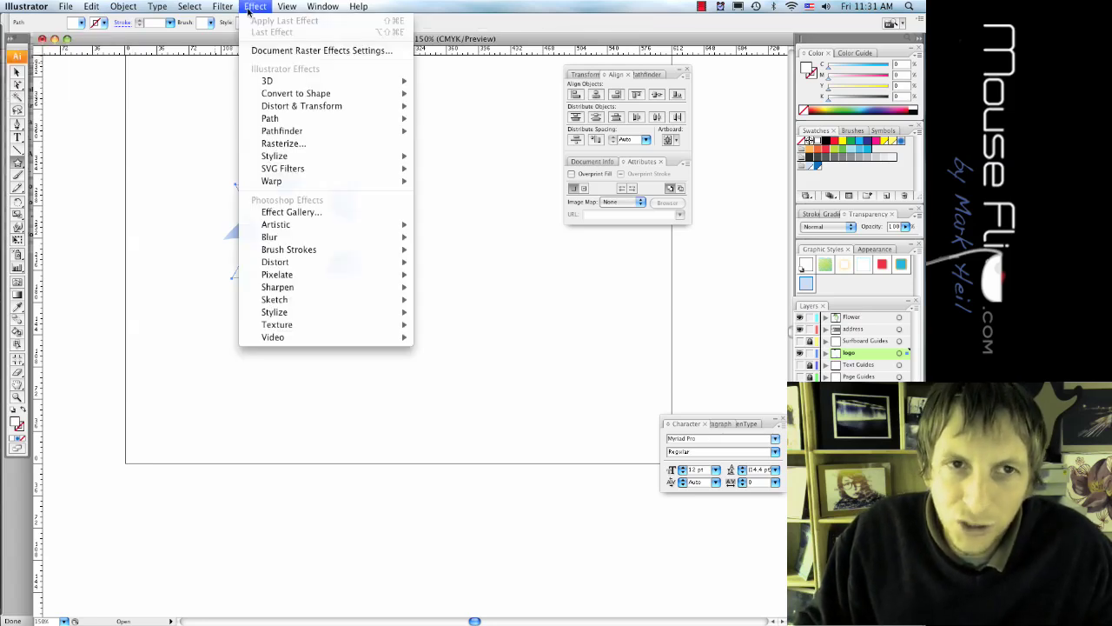
mouse_move(223, 7)
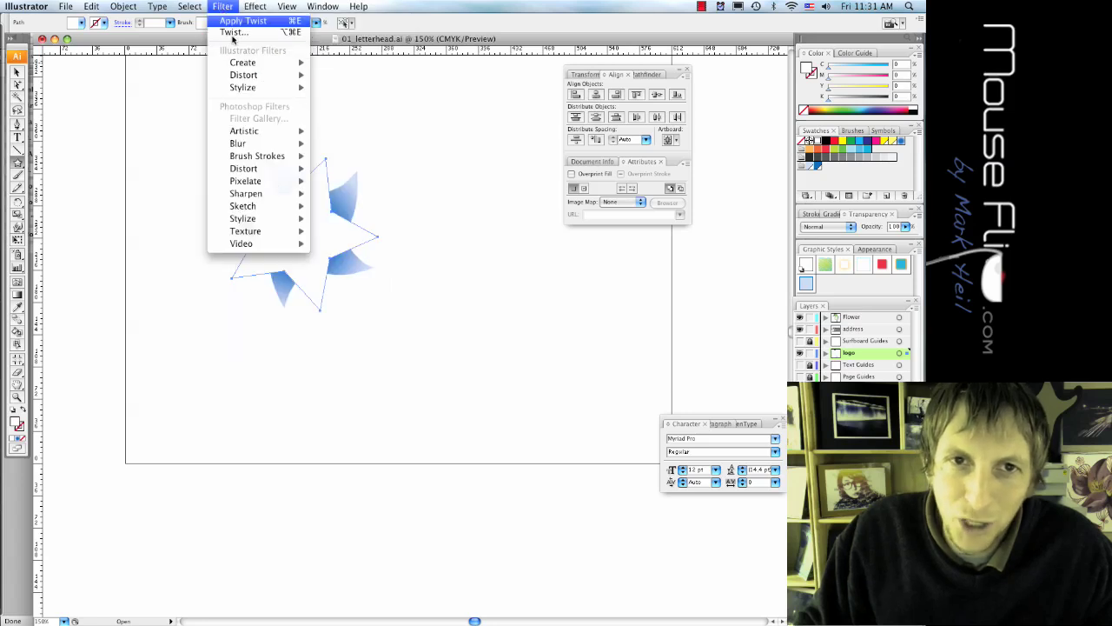
mouse_move(245, 76)
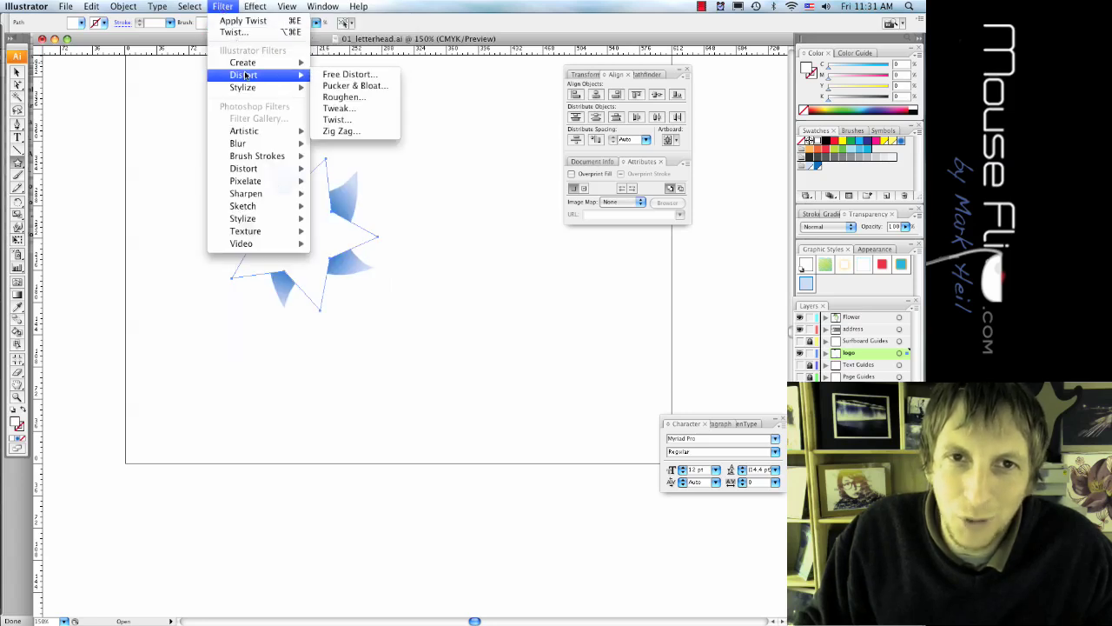
left_click(344, 87)
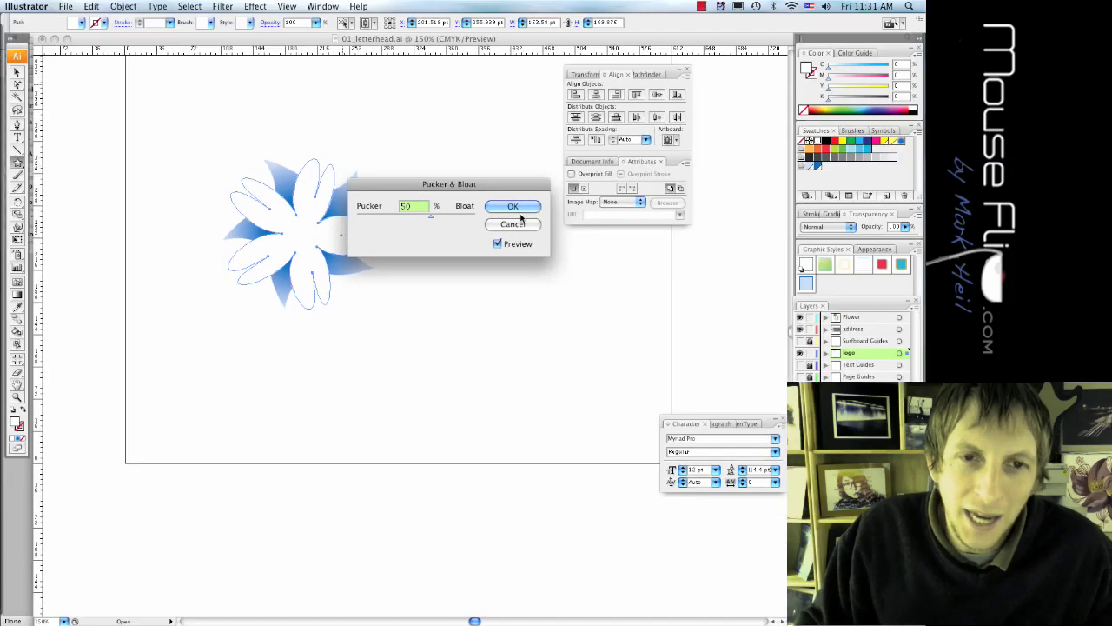
left_click(516, 207)
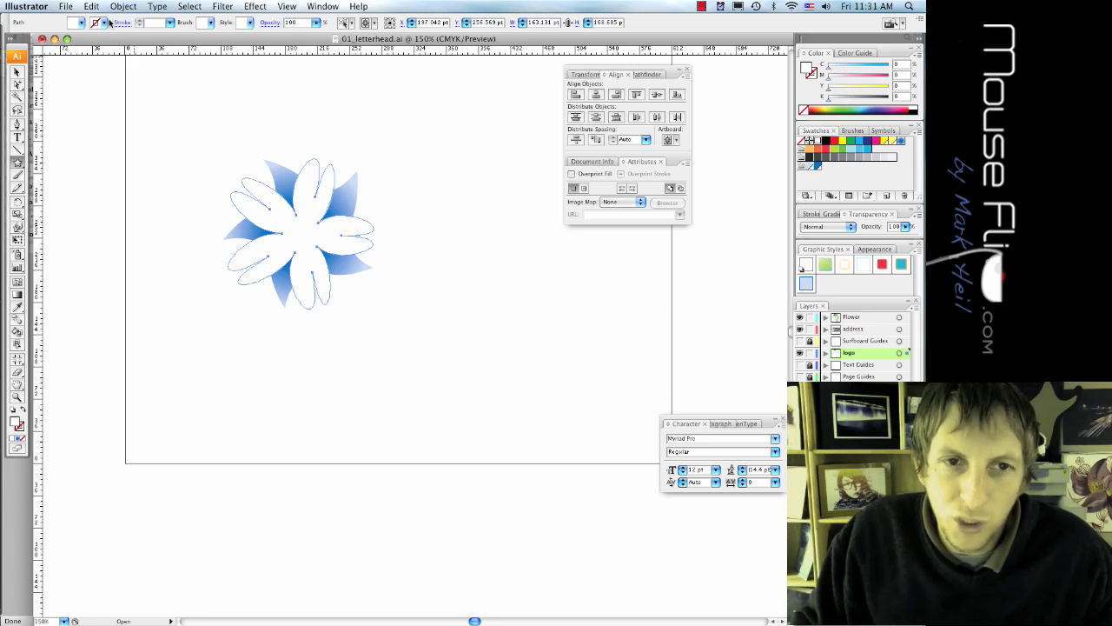
left_click(103, 23)
Give the white petals a black stroke
left_click(32, 35)
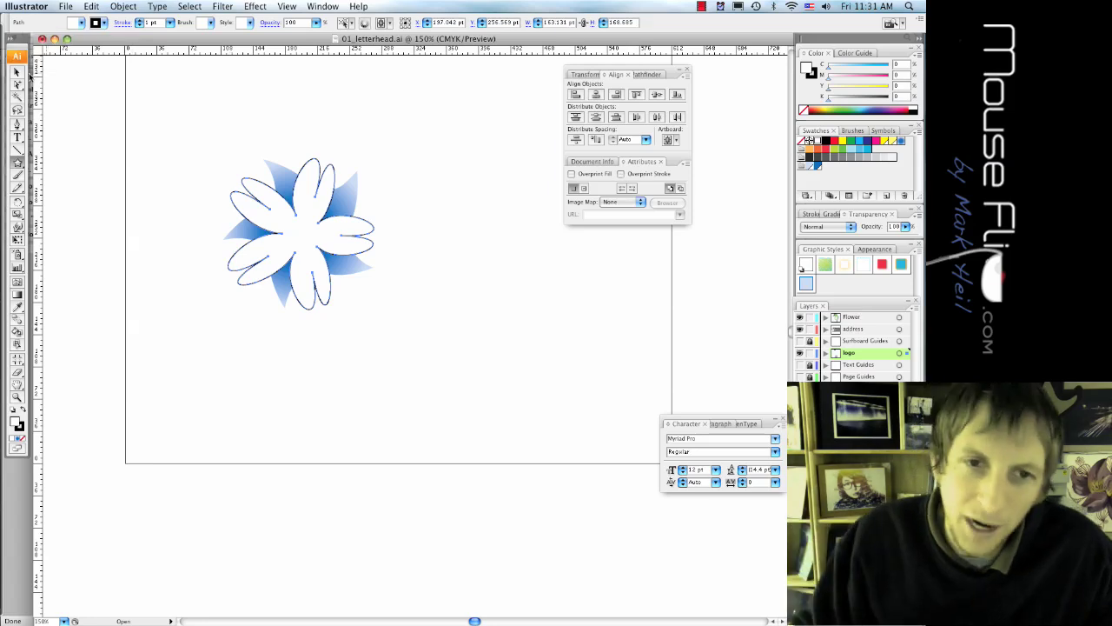
key("v")
left_click(238, 175)
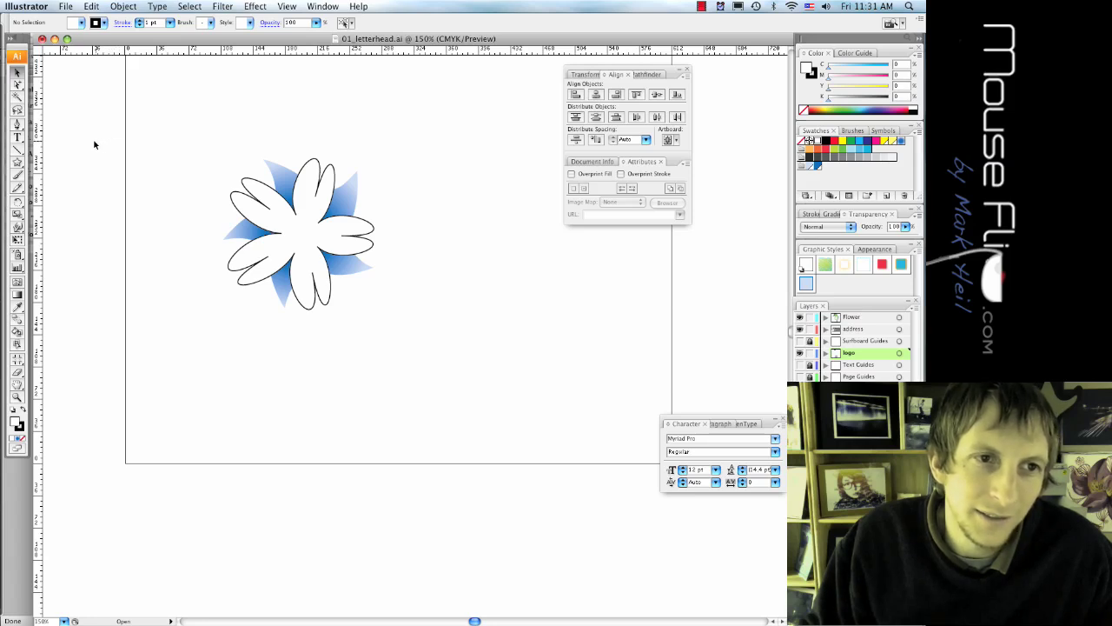
Draw a small circle at the flower's centre with yellow fill and no stroke
left_click_drag(18, 162, 39, 189)
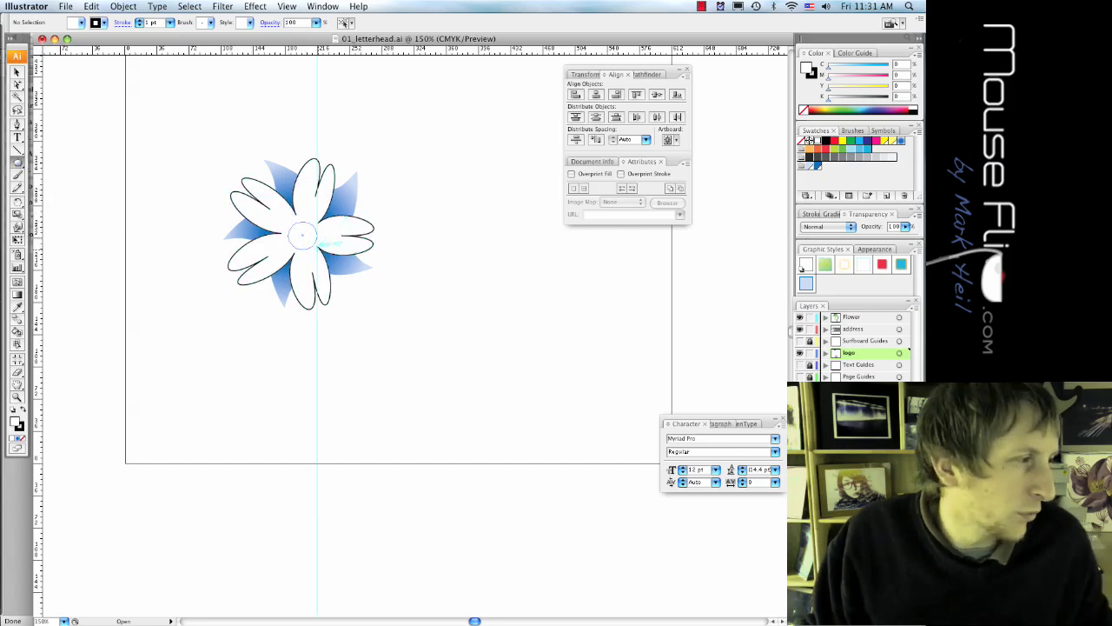
left_click_drag(302, 235, 316, 249)
left_click(82, 23)
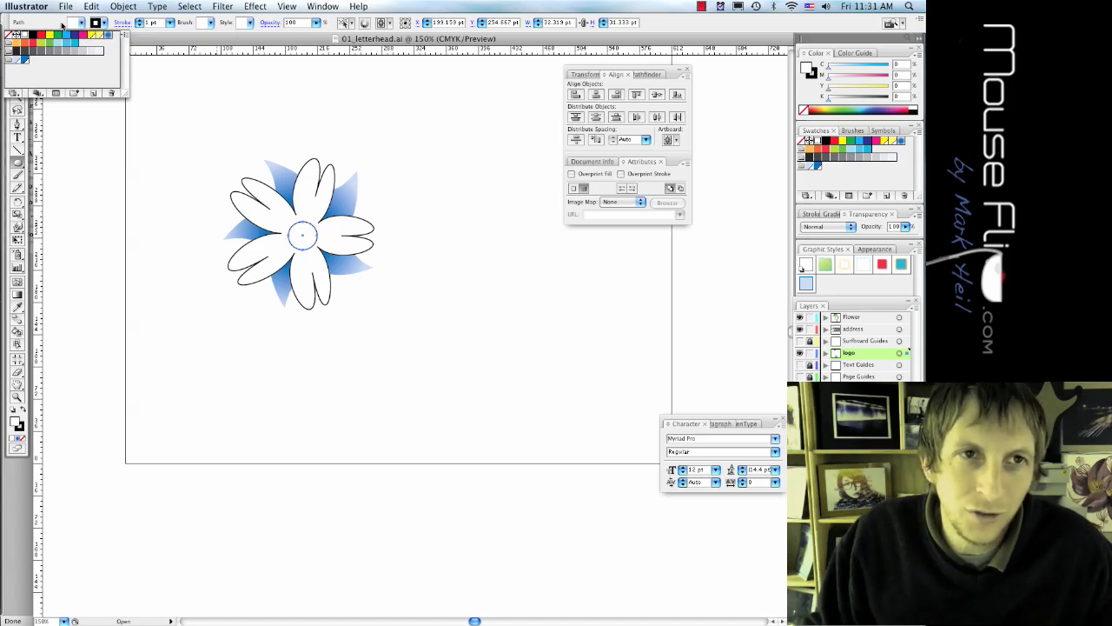
left_click(50, 35)
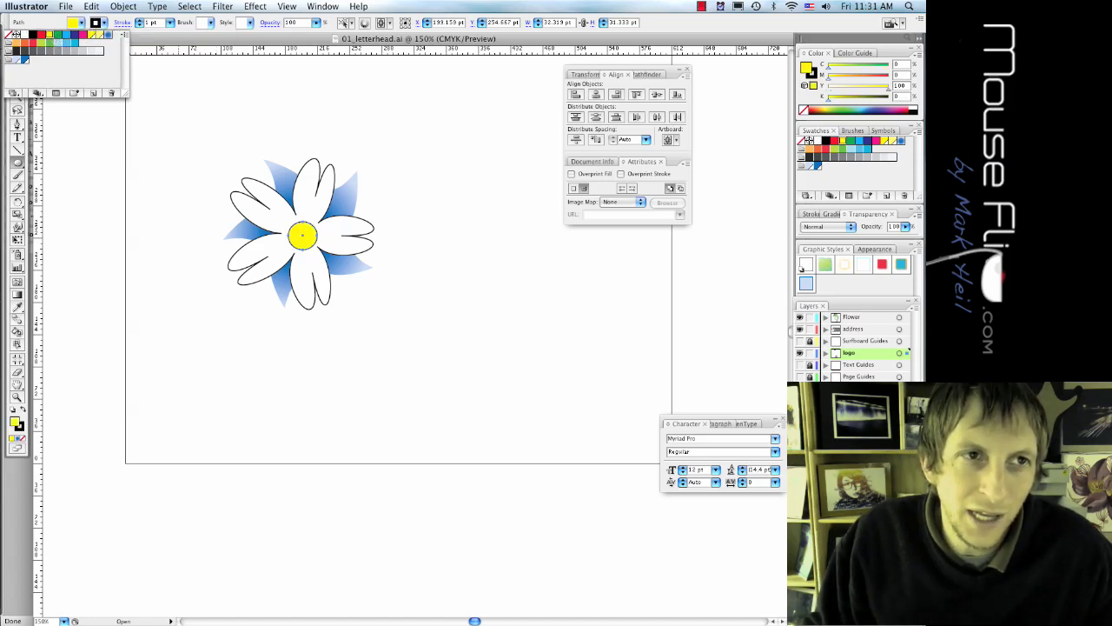
left_click(9, 35)
left_click(200, 43)
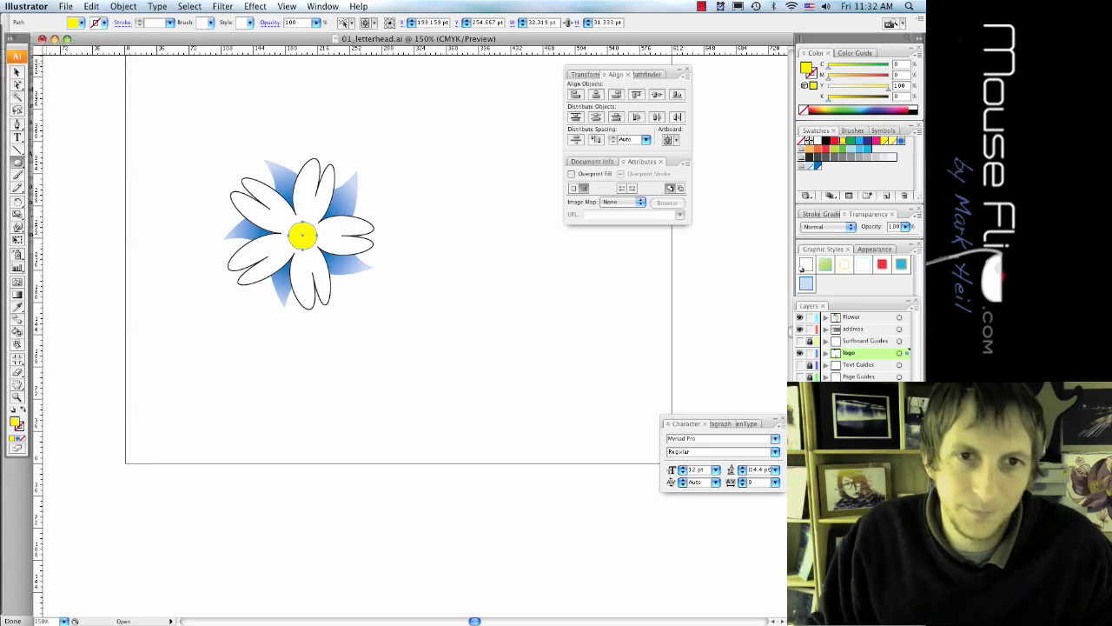
left_click(199, 139)
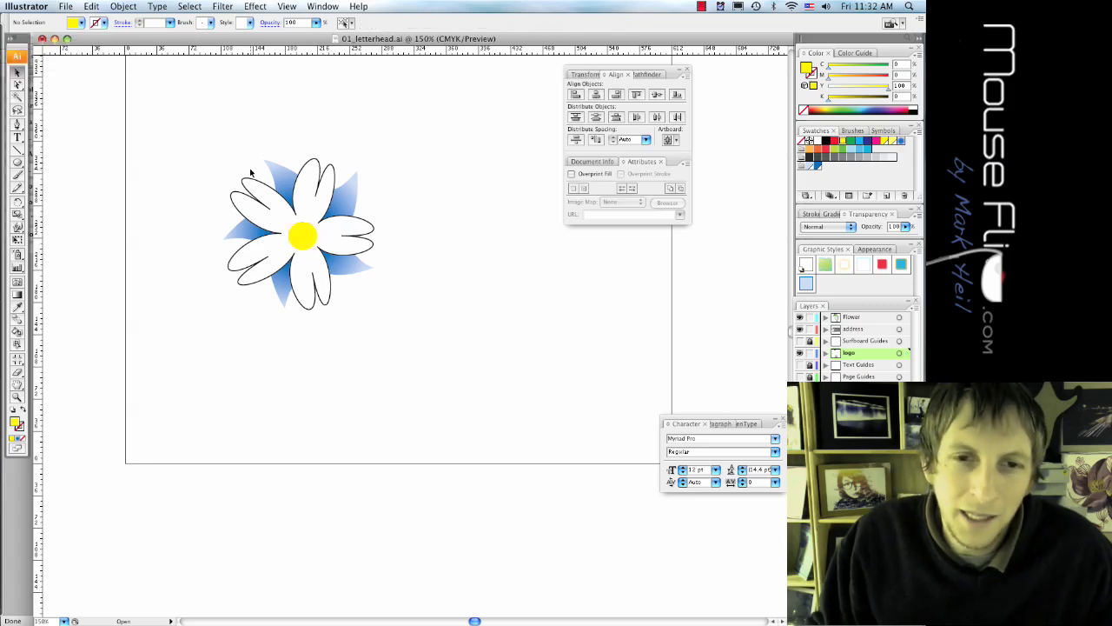
Shear the yellow centre circle by 10° in the Transform panel
scroll(251, 172, "up", 1)
scroll(251, 172, "up", 1)
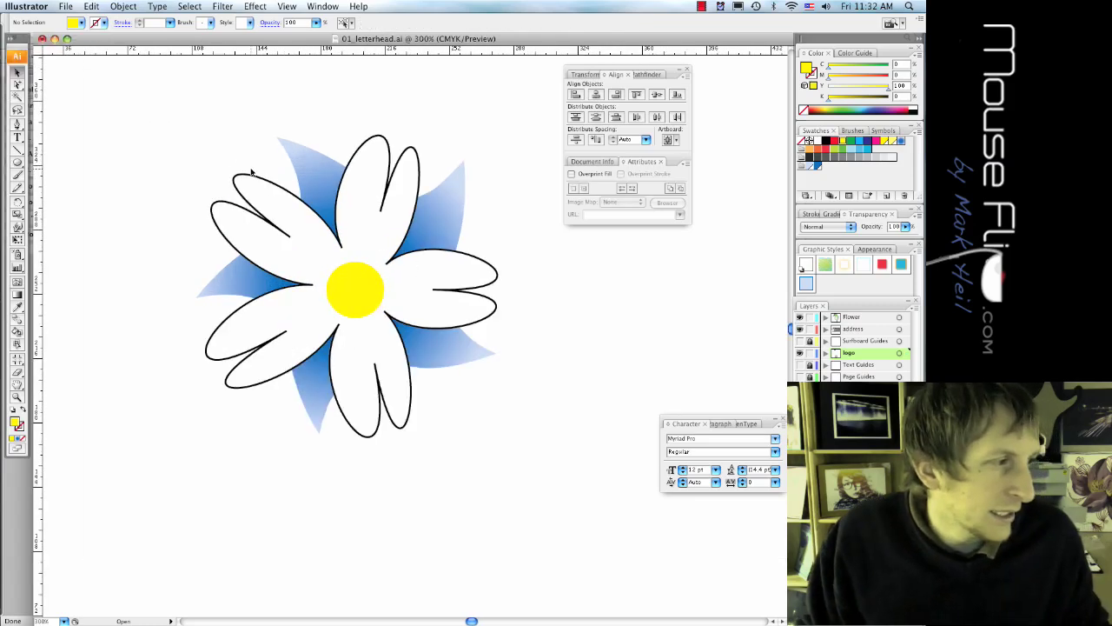
left_click(371, 286)
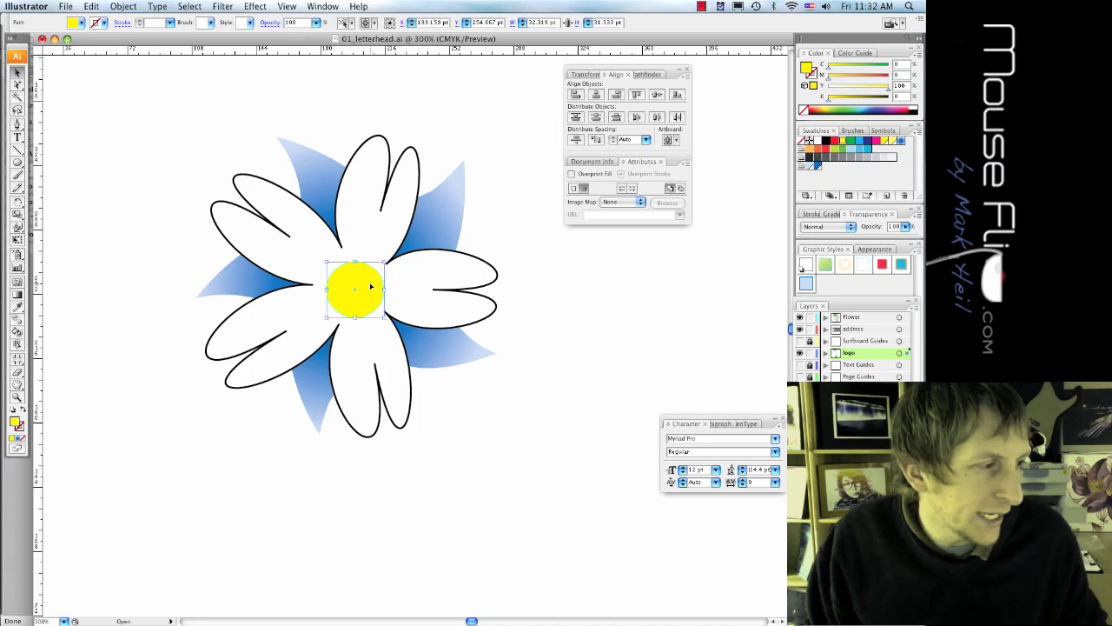
left_click(586, 75)
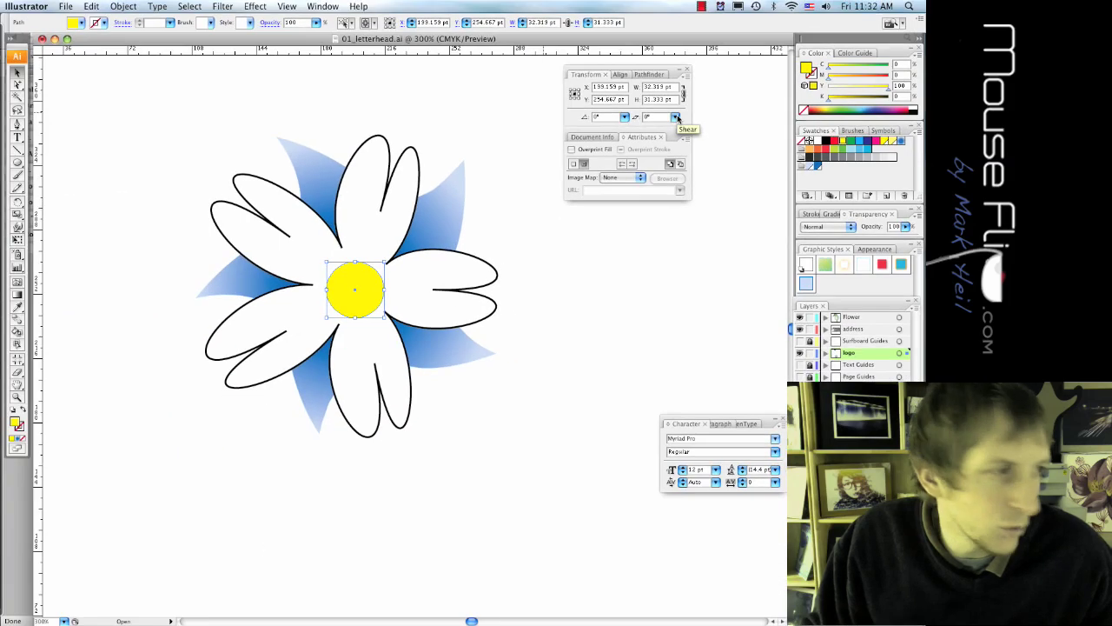
left_click(677, 118)
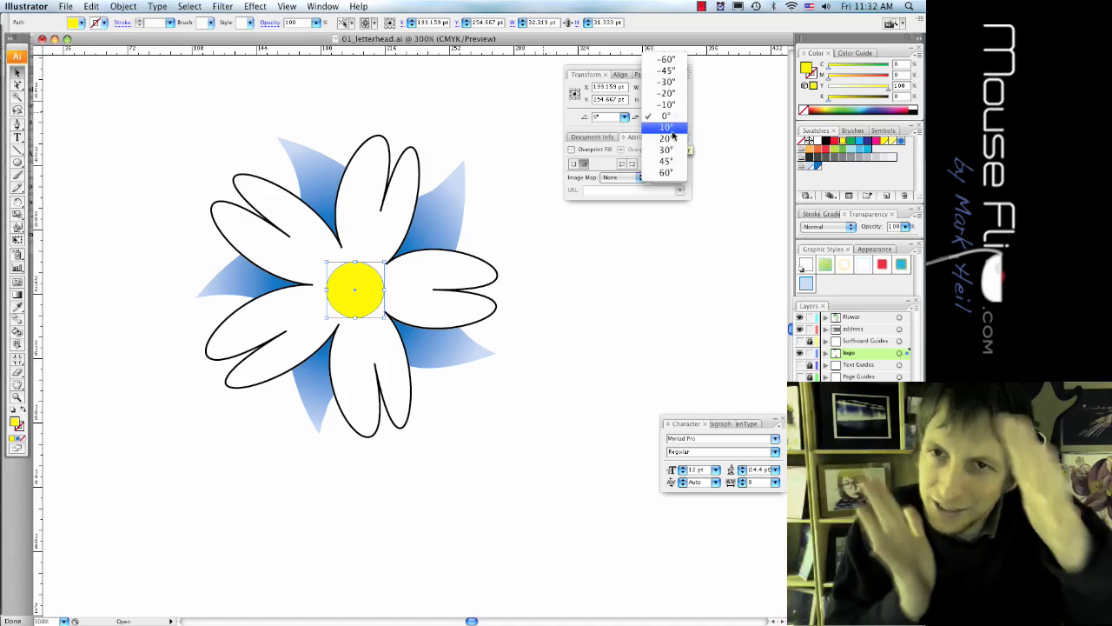
left_click(672, 132)
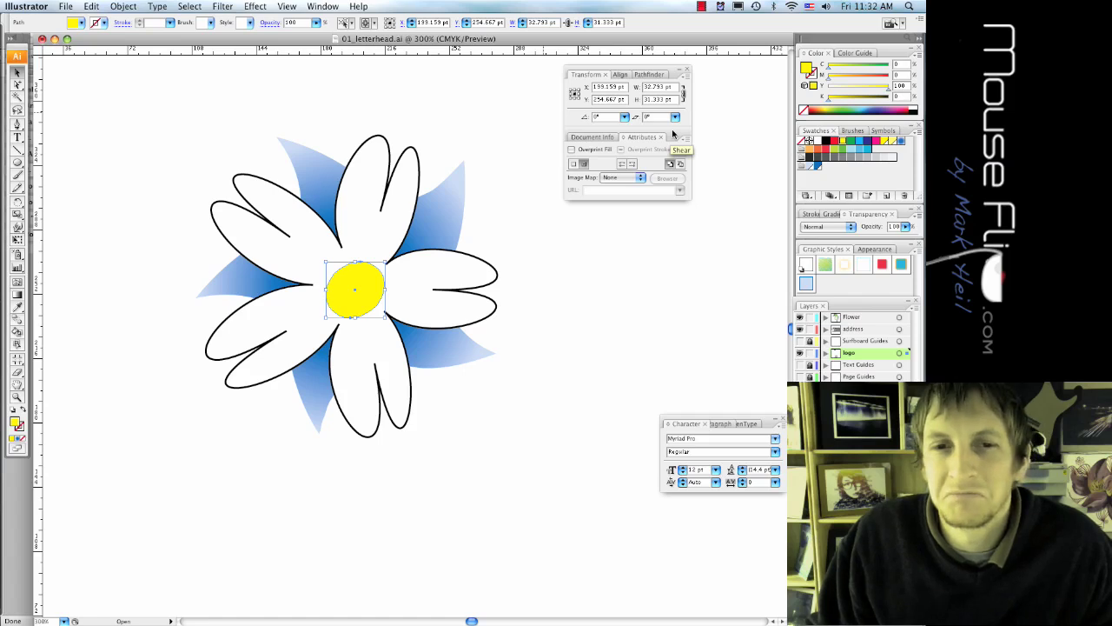
left_click(594, 274)
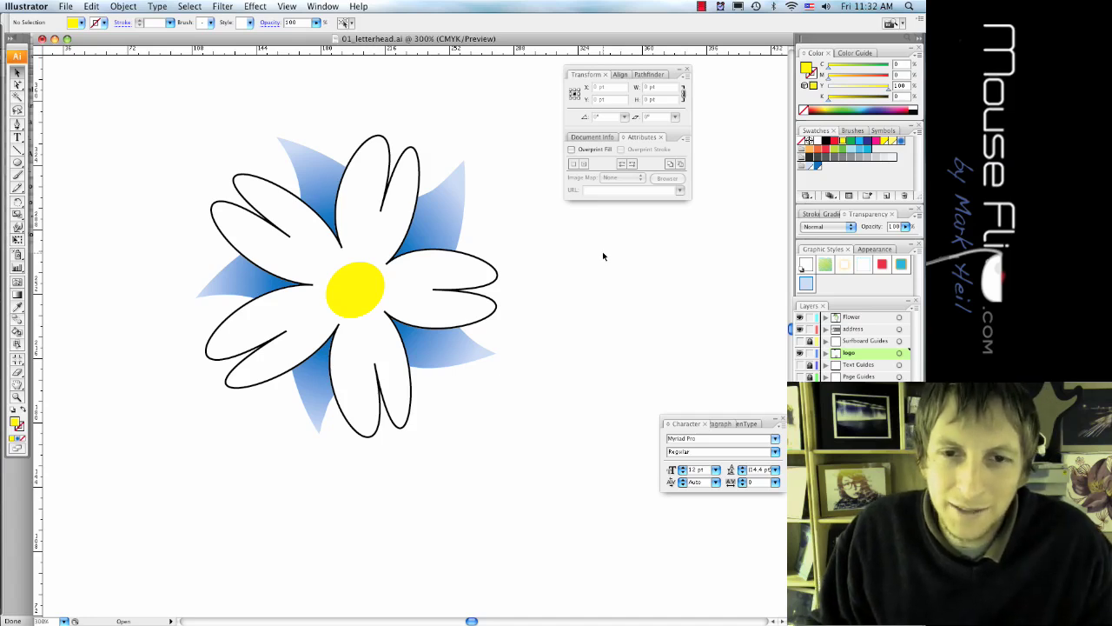
Group all the daisy's paths and scale the group to about half size
left_click(456, 232)
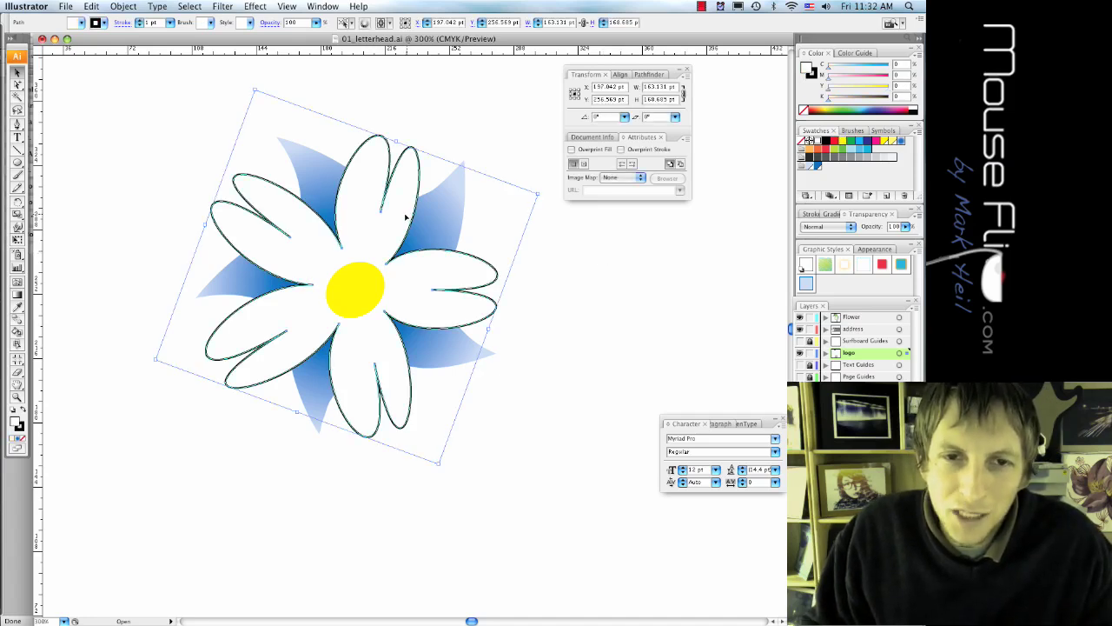
left_click(579, 444)
left_click_drag(507, 469, 204, 132)
key("super+shift+b")
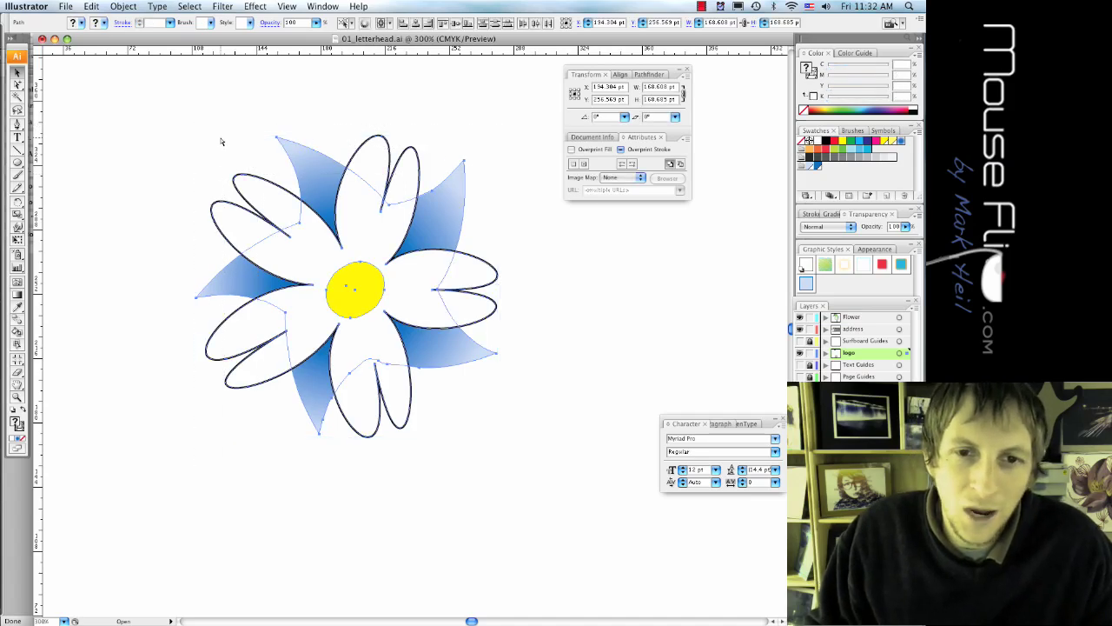
key("super+g")
left_click_drag(197, 136, 347, 279)
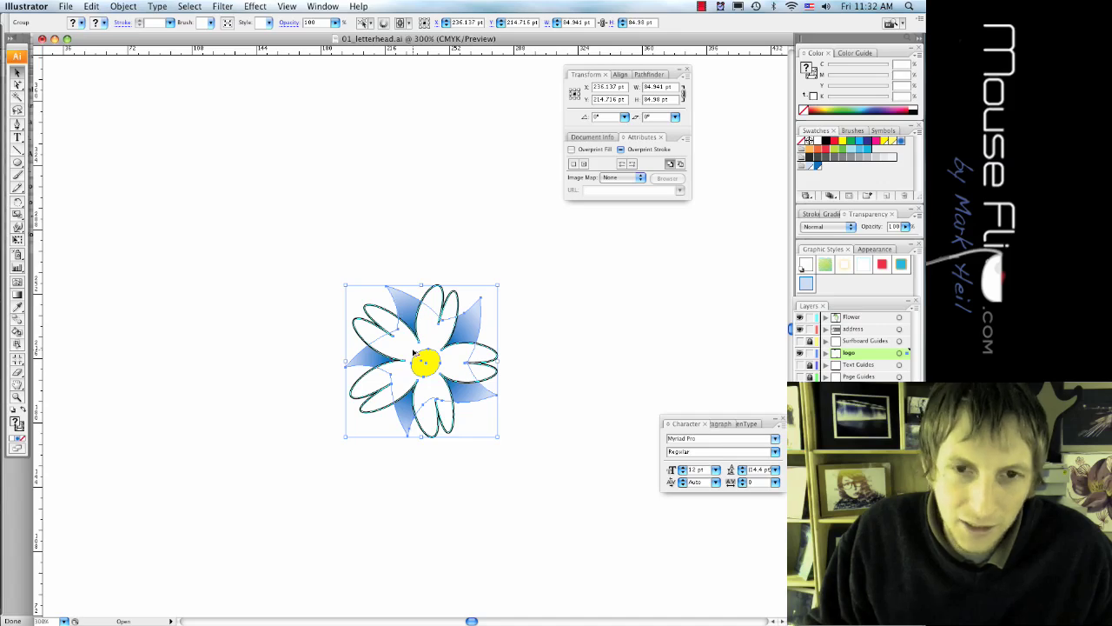
Duplicate the daisy into a cluster of three overlapping flowers and select them all
left_click_drag(414, 352, 378, 251)
left_click(505, 510)
left_click_drag(503, 501, 255, 177)
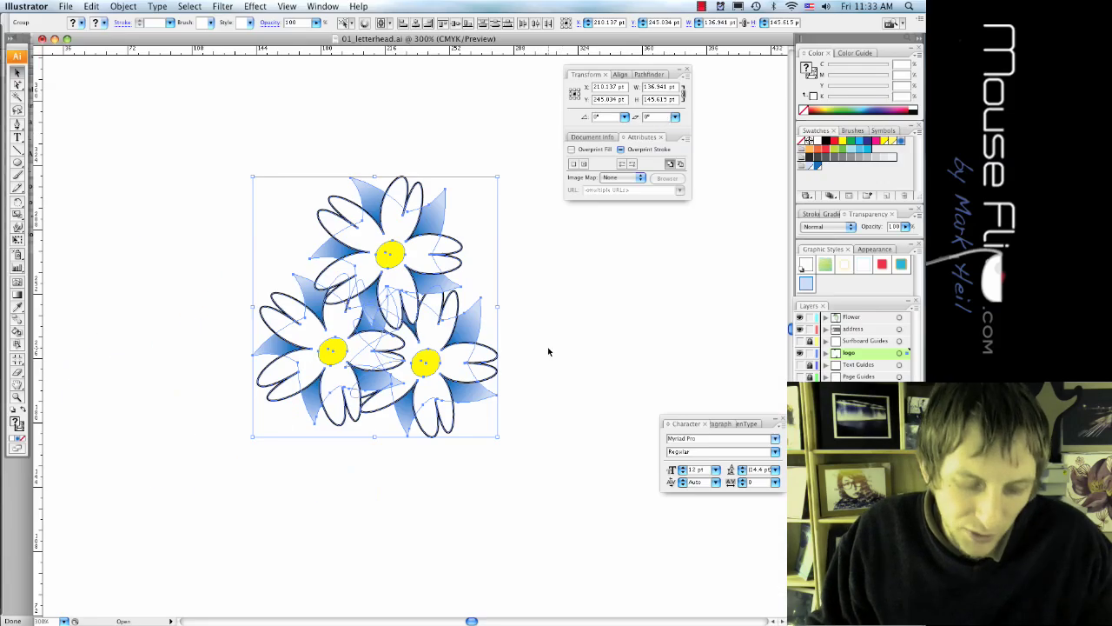
left_click(532, 410)
left_click_drag(543, 443, 231, 174)
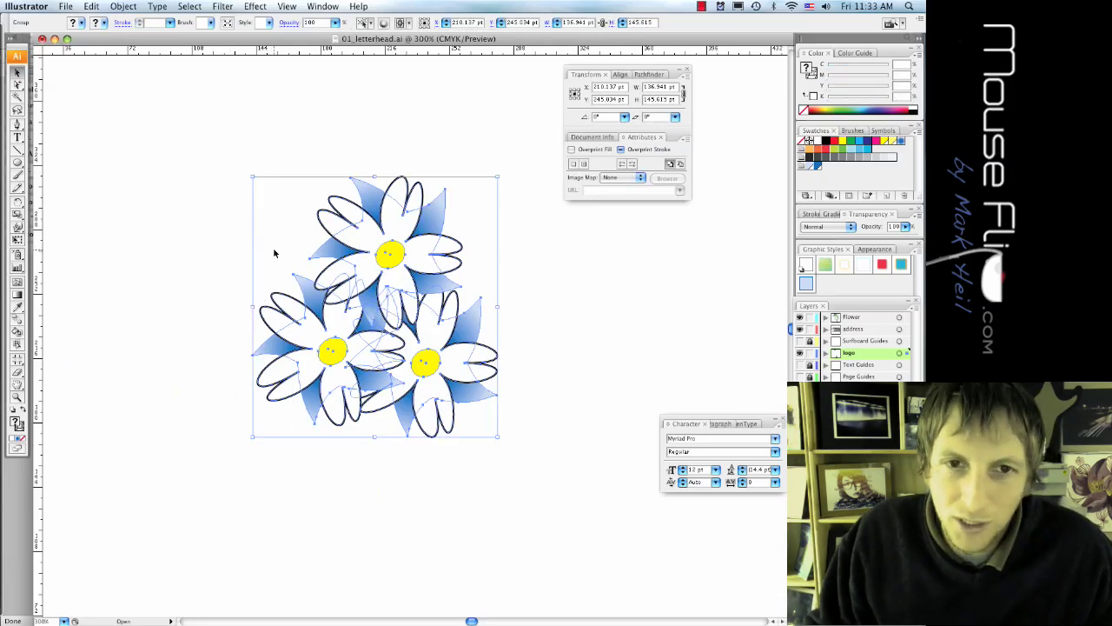
Move the daisy cluster to the letterhead's lower-right corner and fit the whole page in view
key("super+minus")
key("super+minus")
key("super+minus")
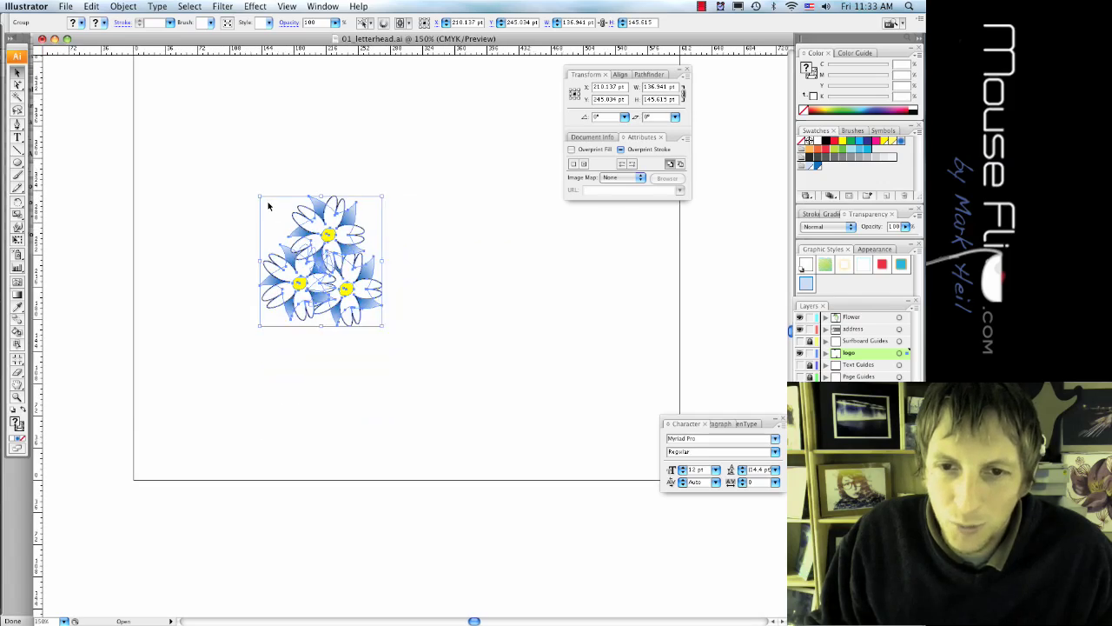
left_click_drag(287, 238, 463, 327)
left_click(467, 423)
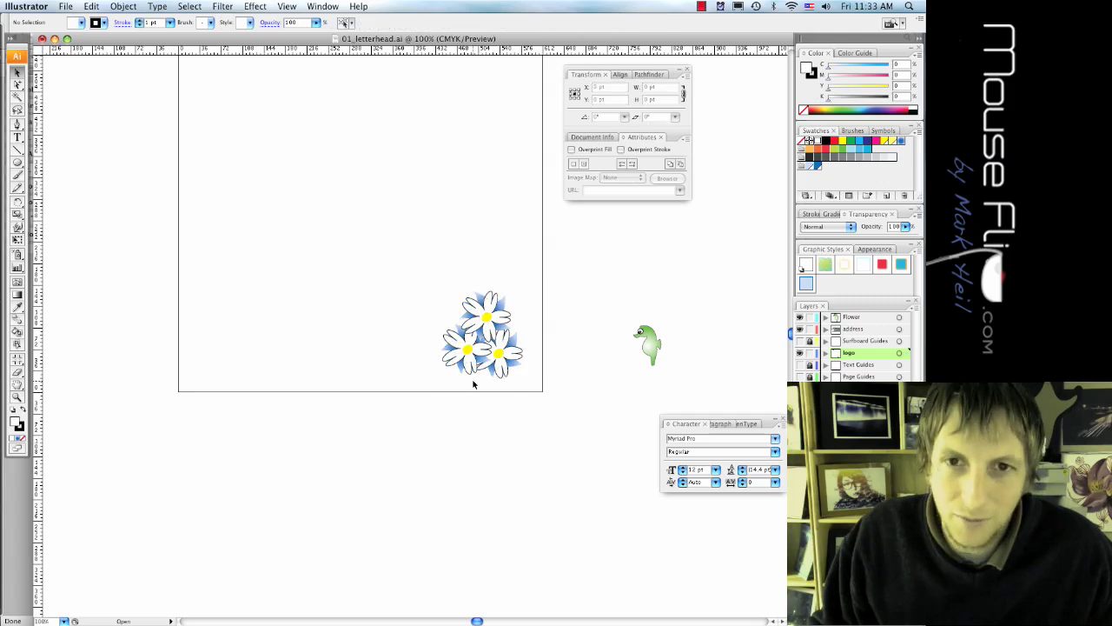
scroll(473, 384, "up", 4)
key("super+minus")
key("super+minus")
key("super+plus")
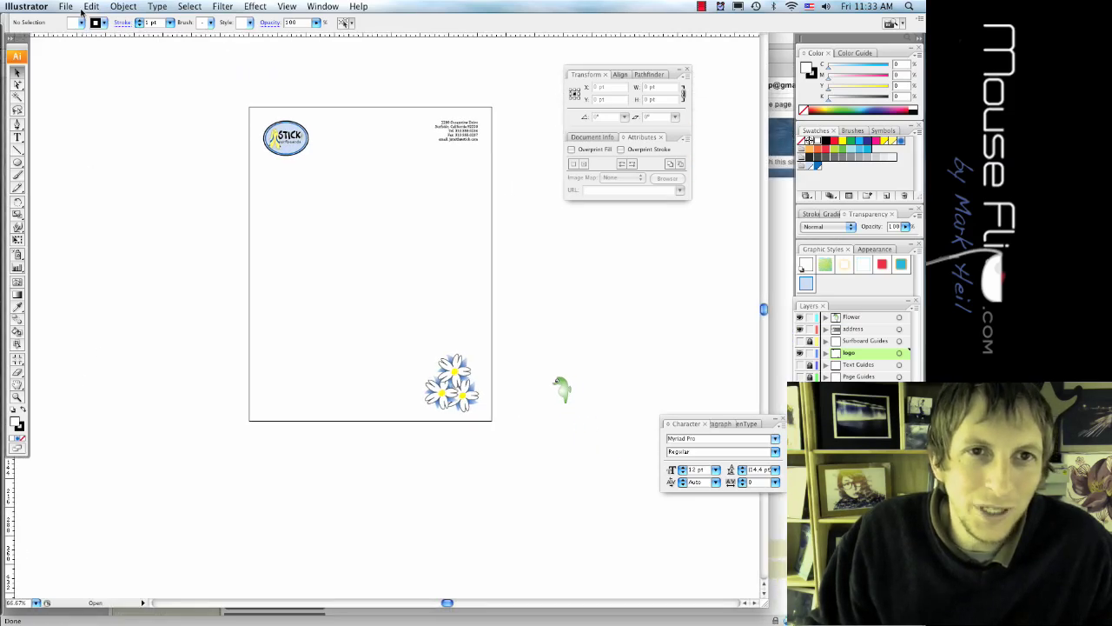
Open 02_Envelope.ai from the recent files list
left_click(66, 7)
mouse_move(104, 55)
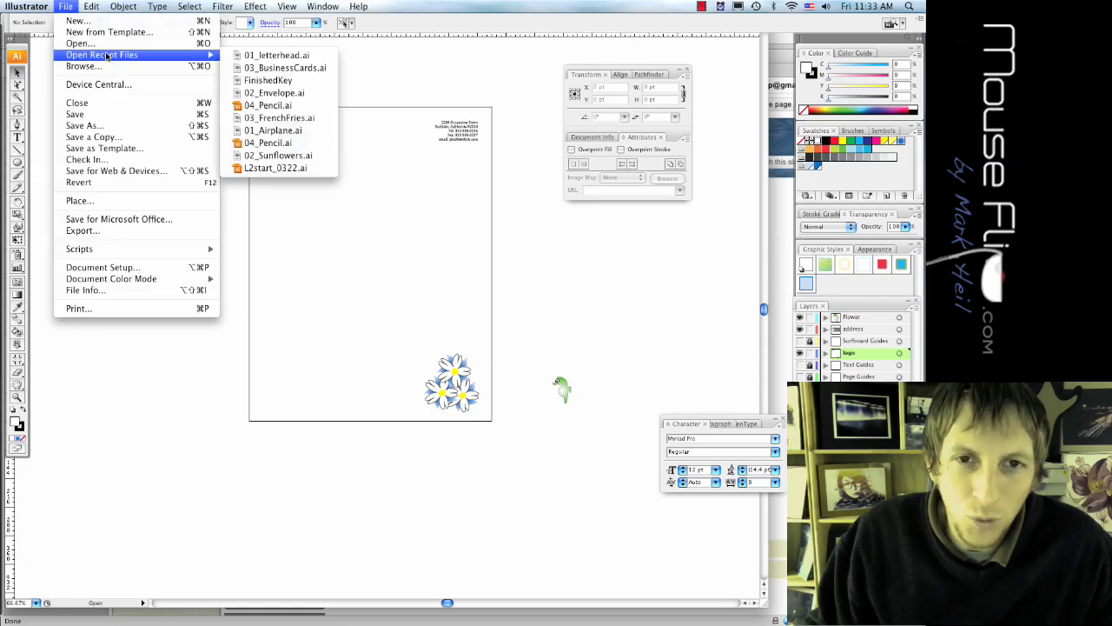
left_click(318, 94)
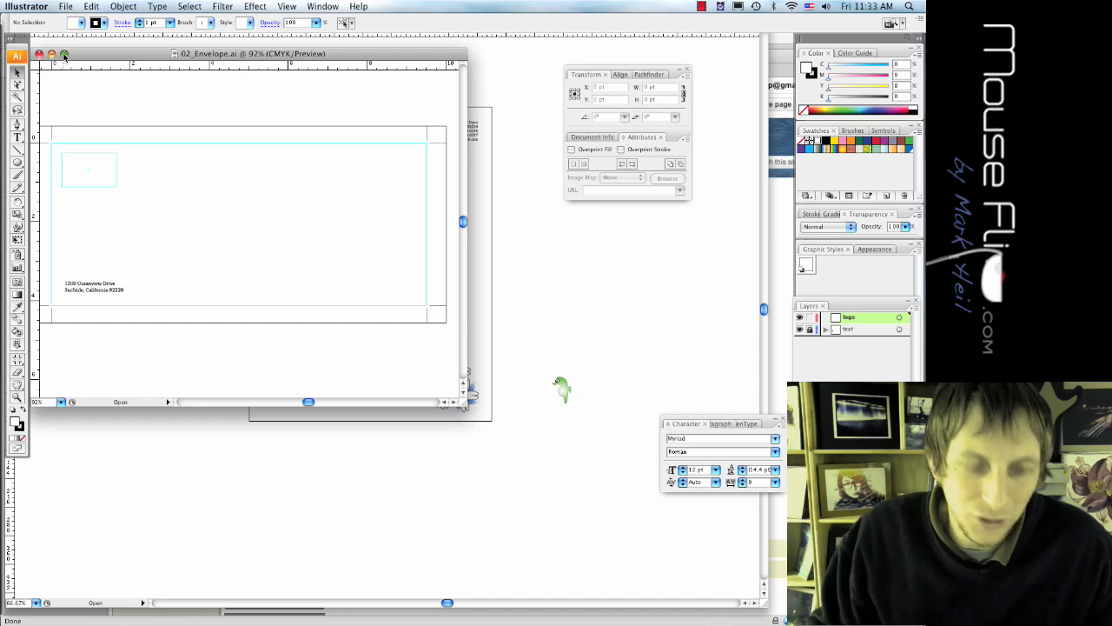
Maximize the envelope at 150% zoom and copy the Stick Surfboards logo from the letterhead
left_click(63, 55)
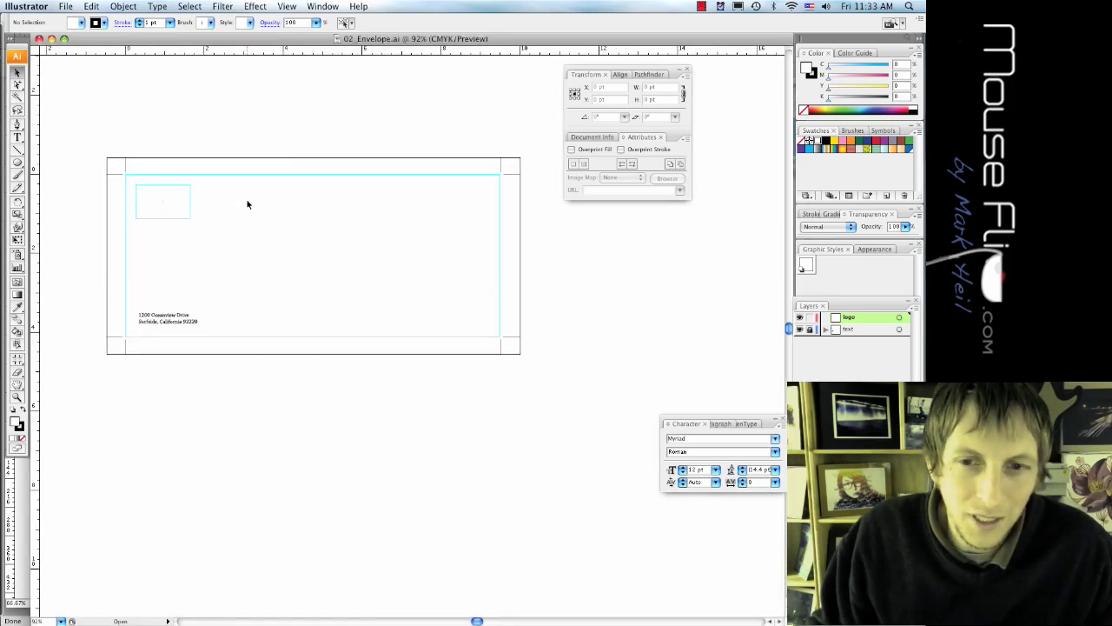
key("super+equal")
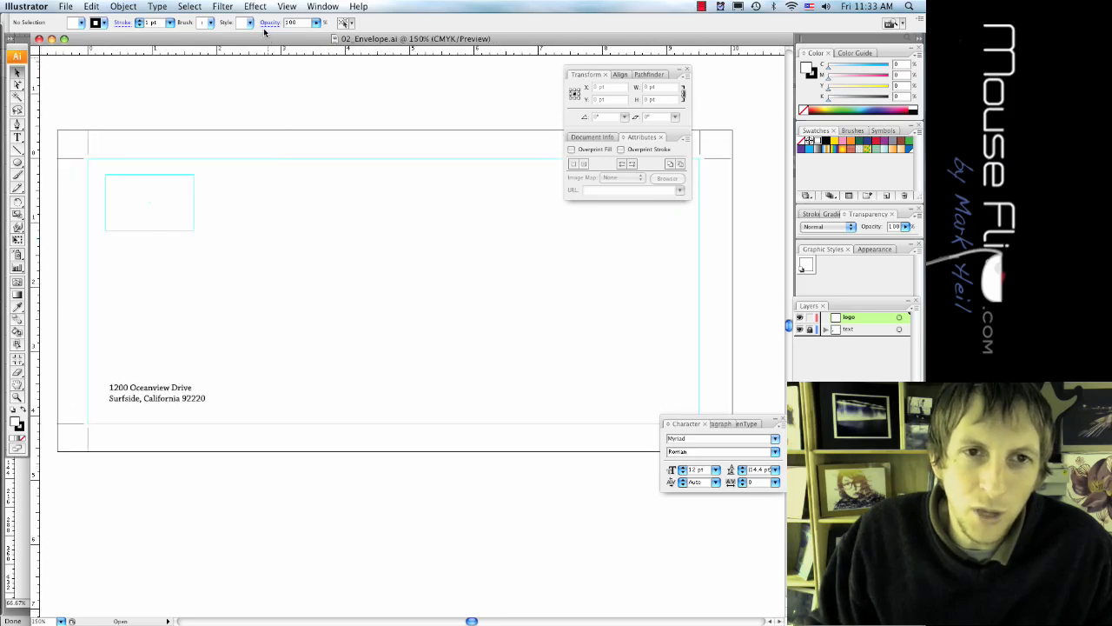
left_click_drag(262, 39, 255, 246)
left_click(253, 205)
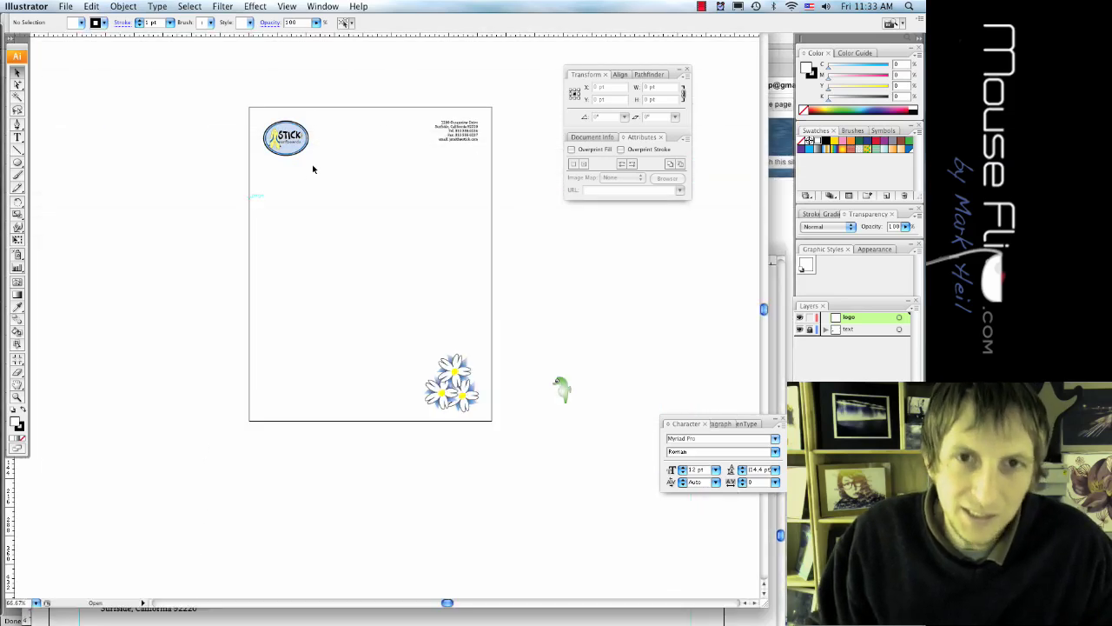
left_click_drag(334, 160, 255, 122)
key("super+c")
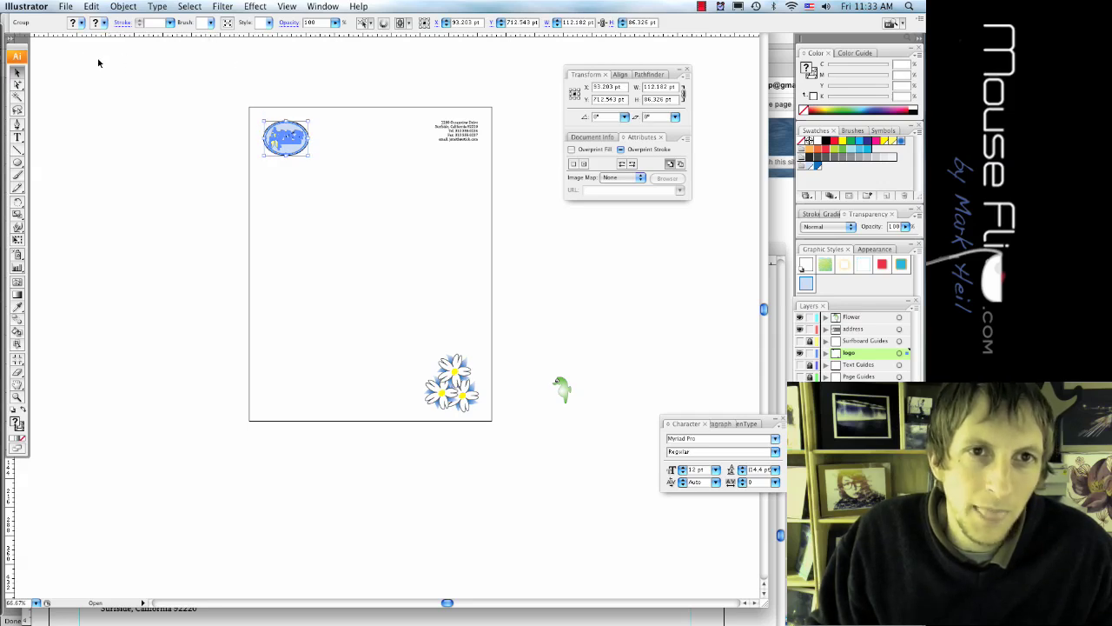
Paste the logo into 02_Envelope.ai and place it in the top-left corner
left_click(66, 7)
mouse_move(157, 54)
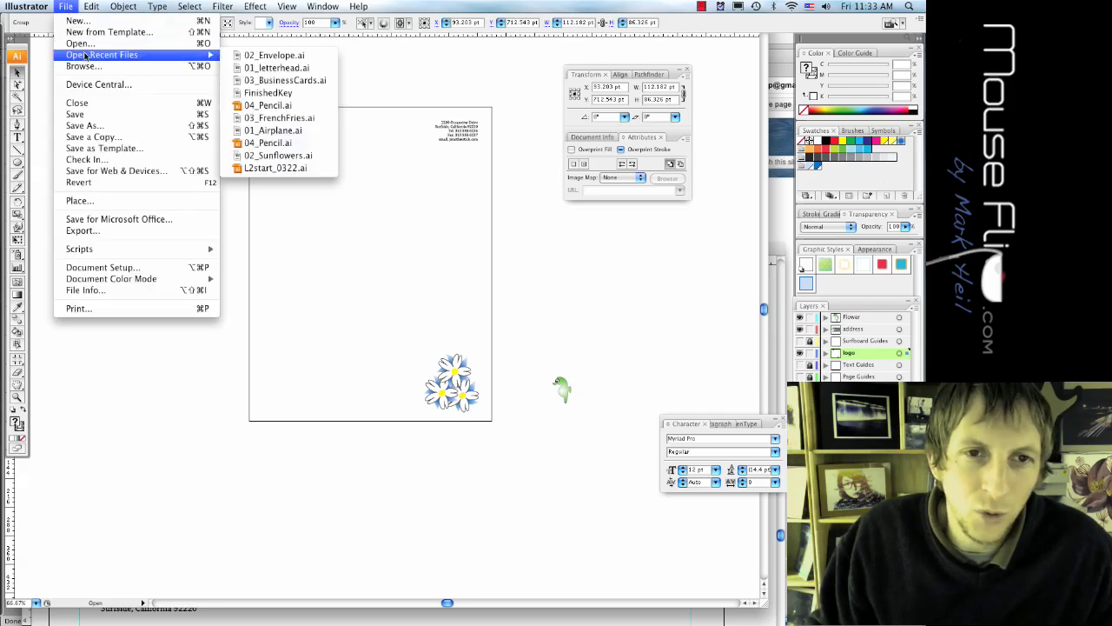
left_click(288, 58)
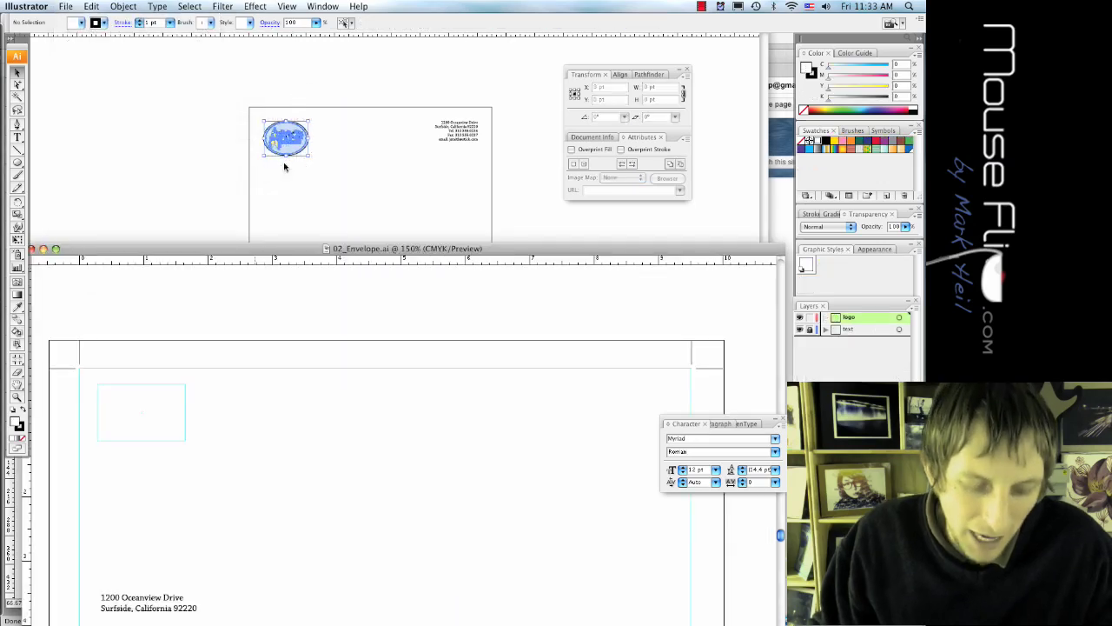
left_click_drag(270, 243, 271, 61)
key("super+v")
left_click_drag(420, 378, 157, 245)
left_click(289, 319)
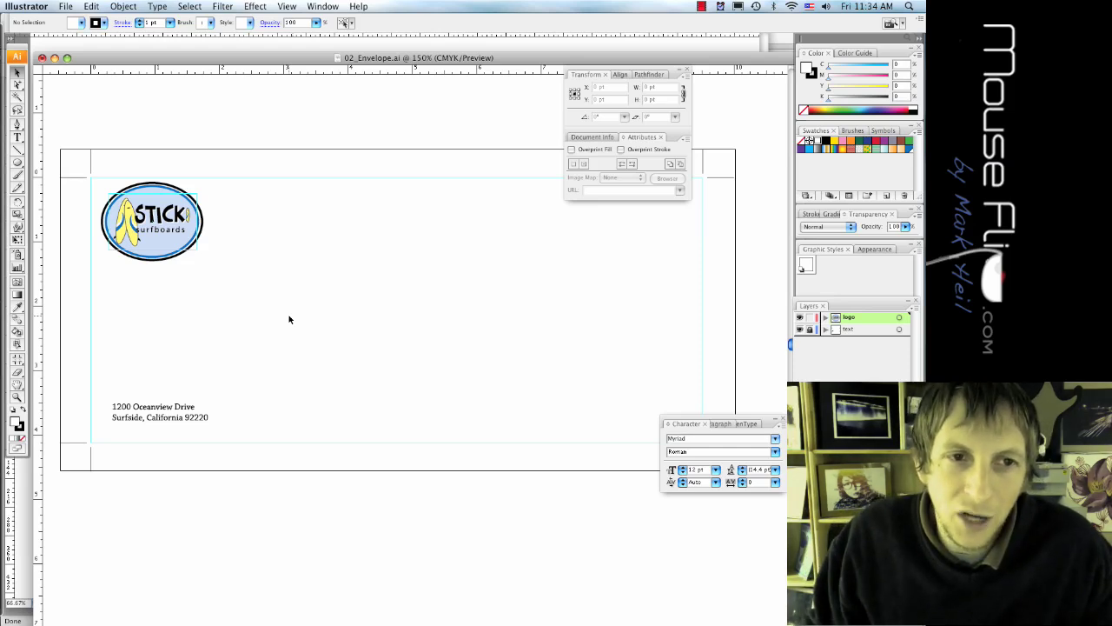
Ungroup the Stick Surfboards logo into its separate parts
left_click(171, 221)
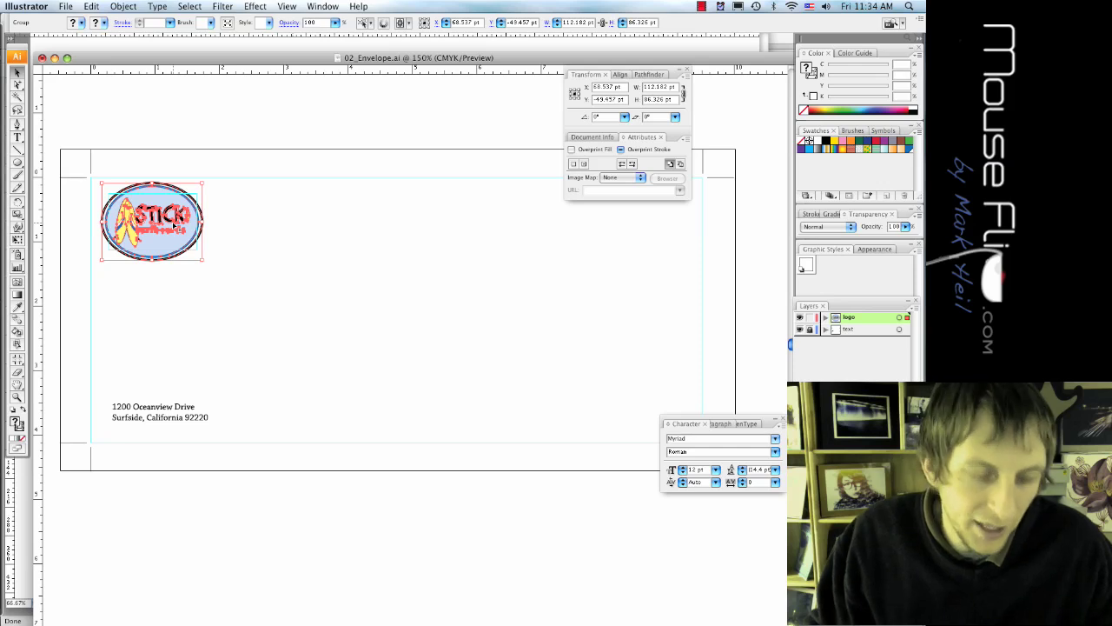
left_click_drag(171, 220, 173, 222)
key("super+g")
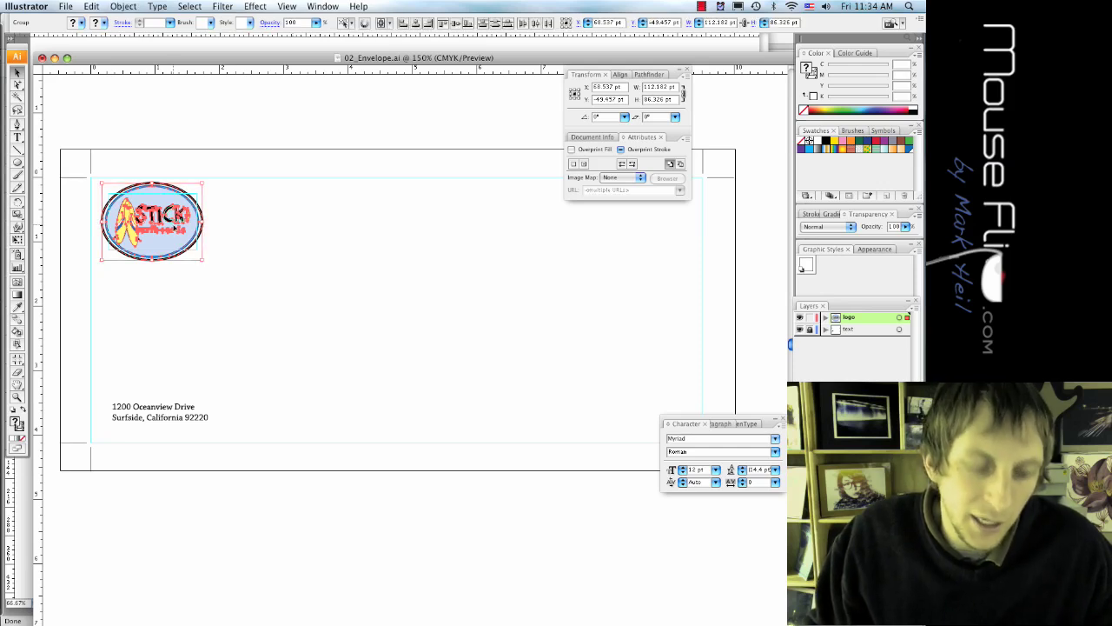
Drag the STICK lettering out of the logo to the middle of the envelope
left_click(197, 301)
left_click(175, 222)
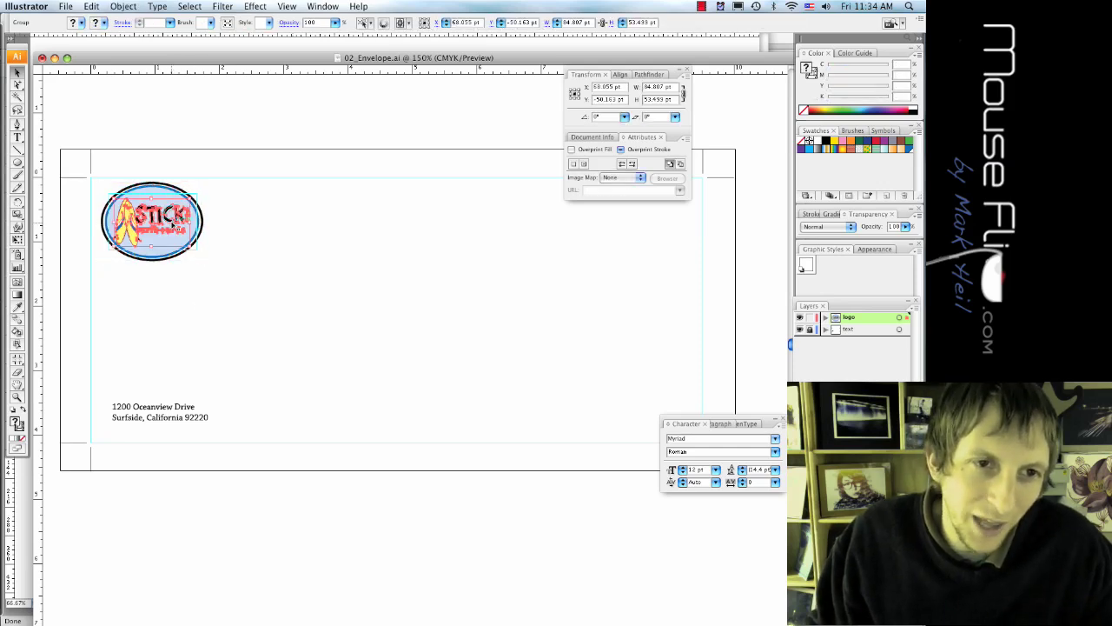
left_click(174, 297)
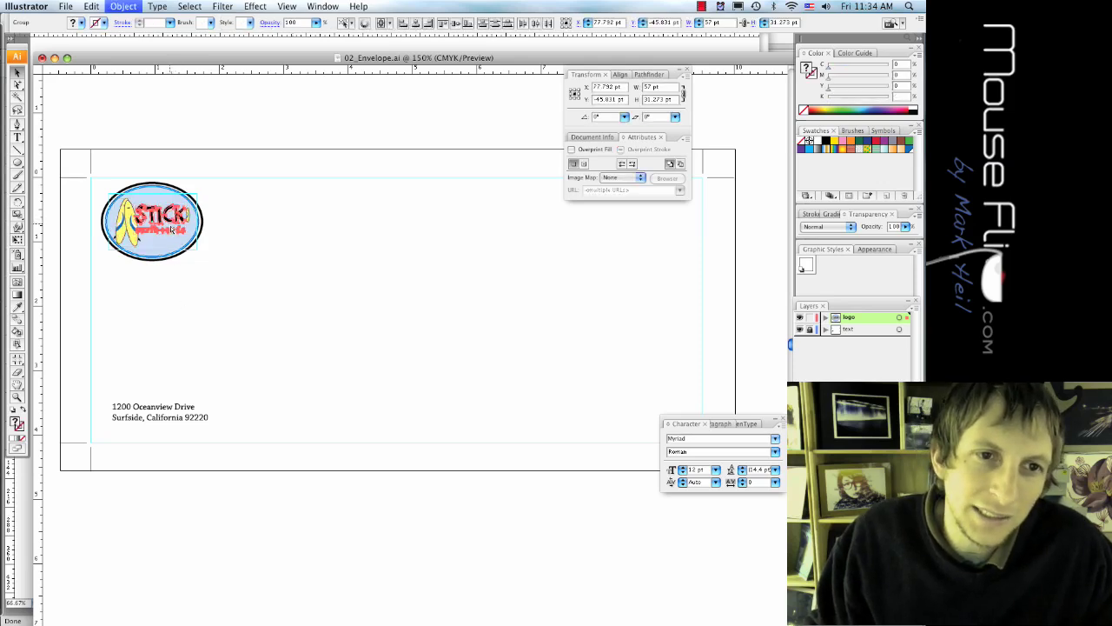
left_click(168, 221)
left_click_drag(164, 219, 361, 301)
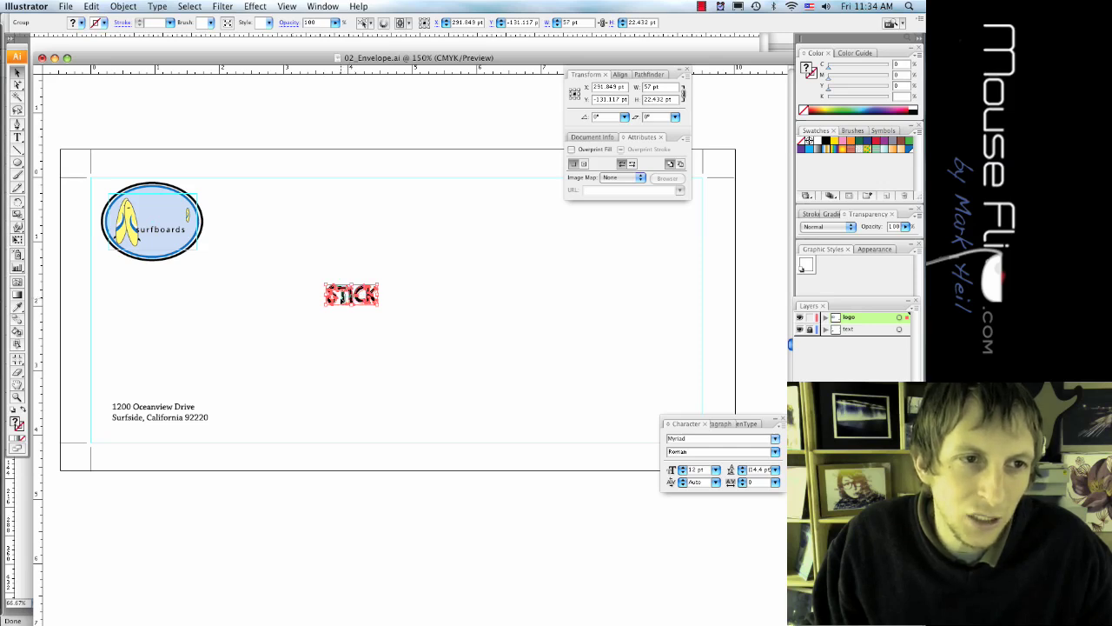
Scale STICK uniformly to 500%, then drag it toward the envelope's centre
key("s")
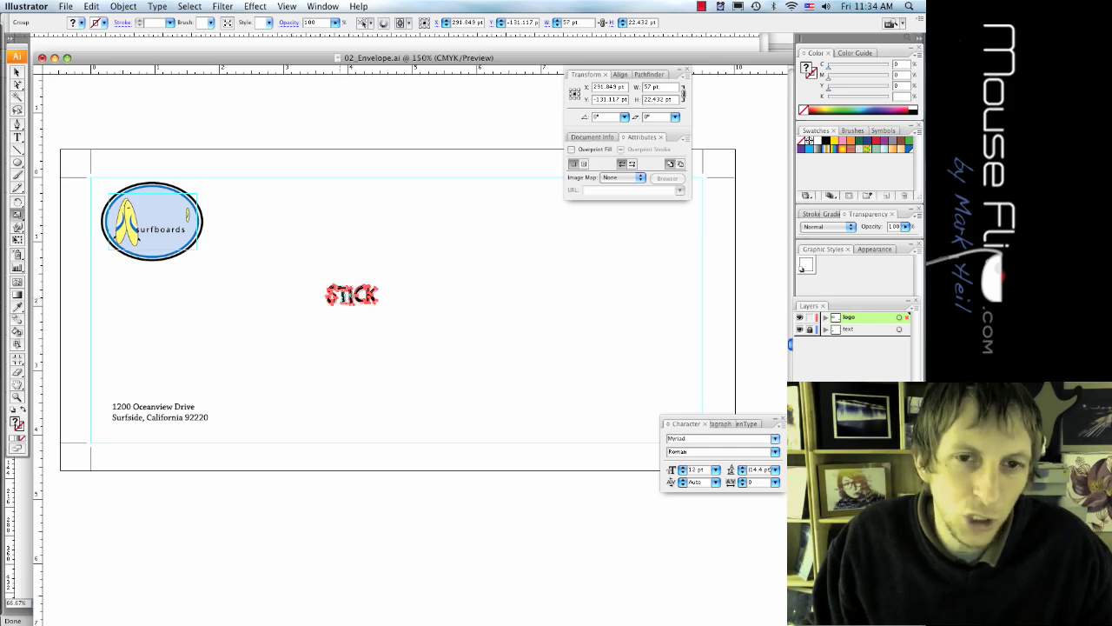
double_click(22, 221)
left_click(433, 191)
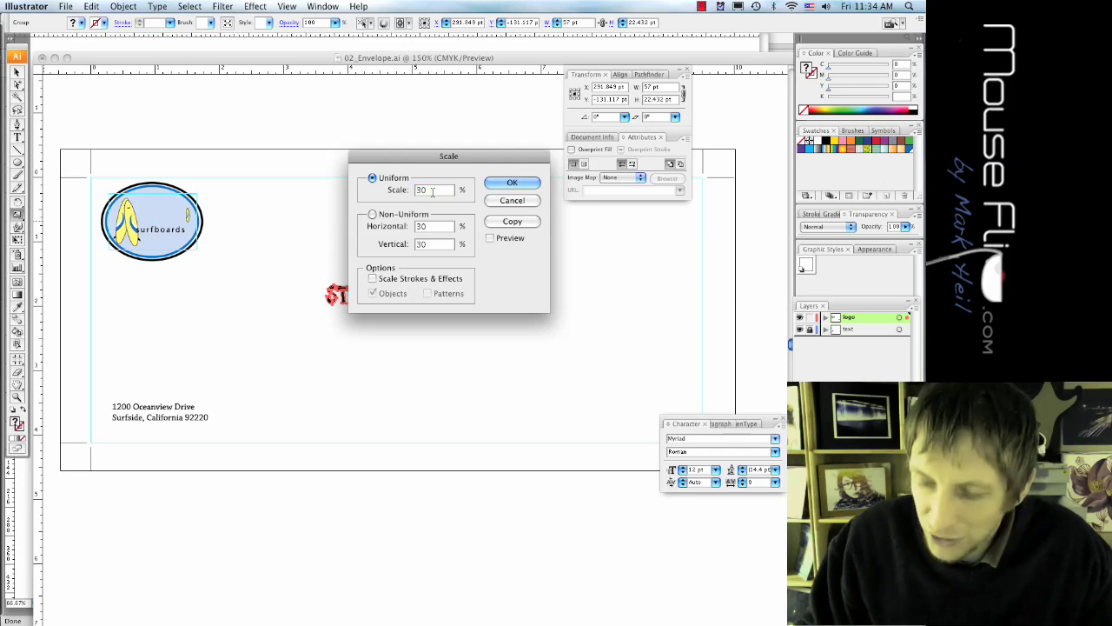
double_click(433, 191)
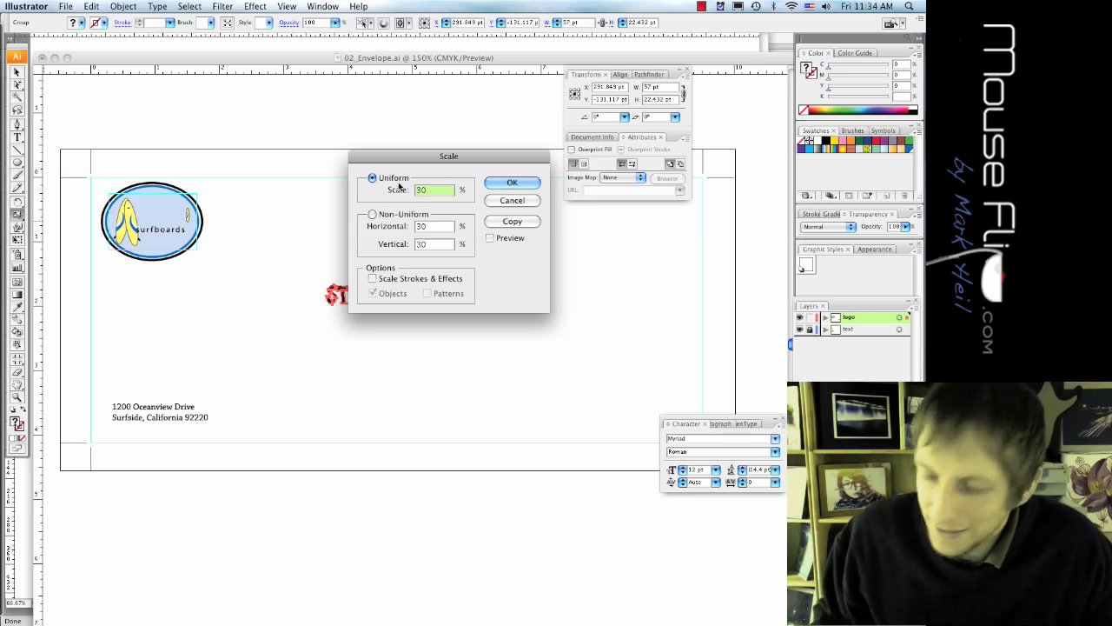
type("500")
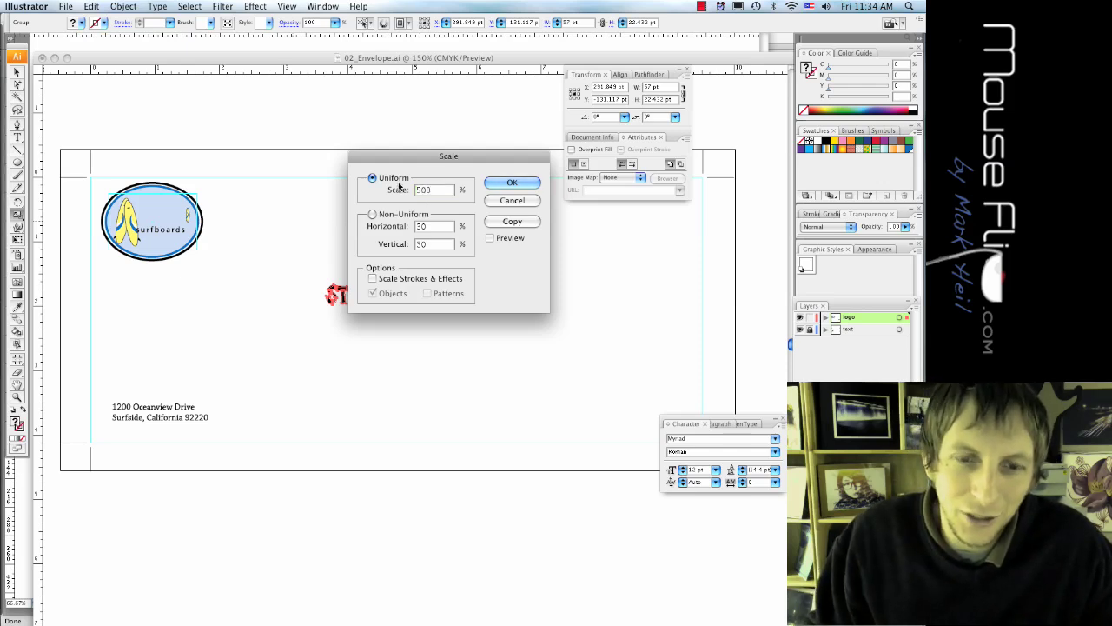
key("Return")
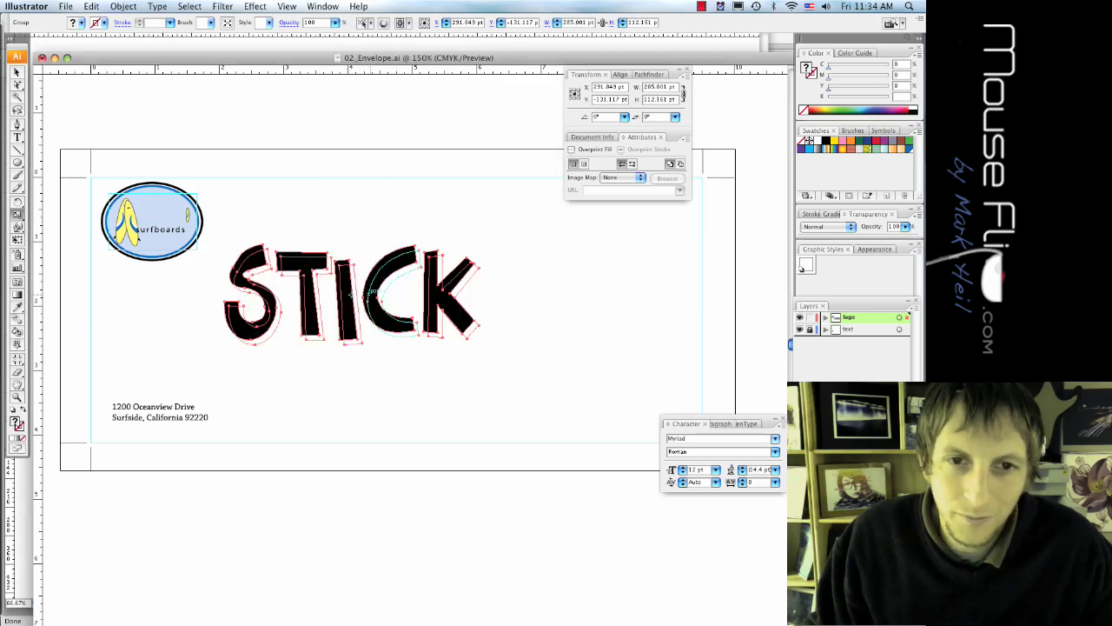
left_click(400, 261)
left_click_drag(375, 314, 433, 327)
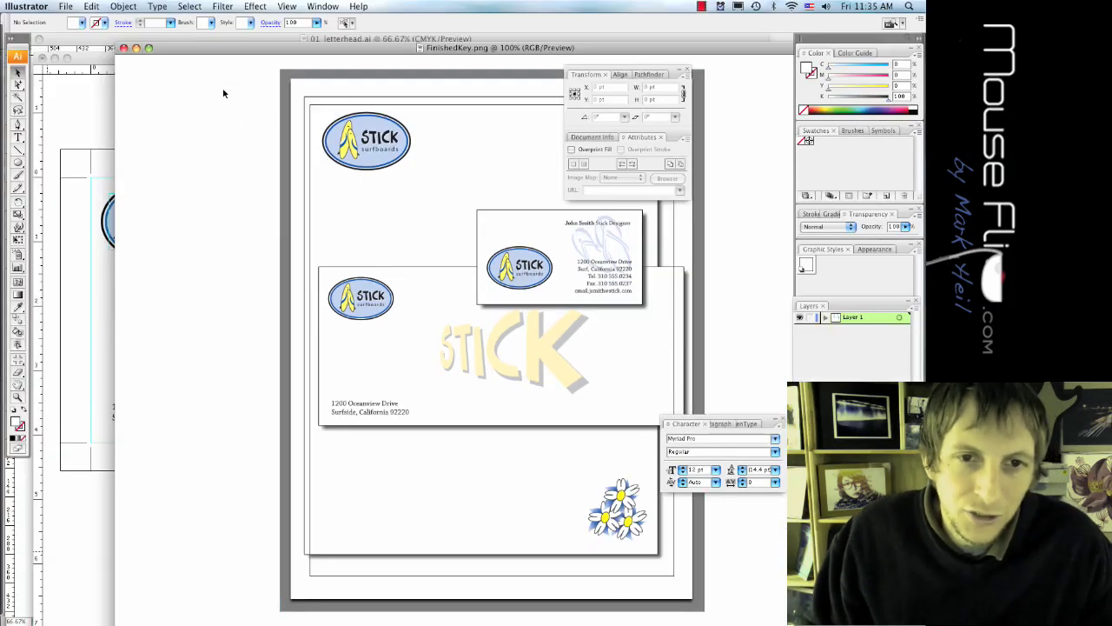
Back in the envelope, perspective-distort STICK so a small S flares into a huge K
key("super+grave")
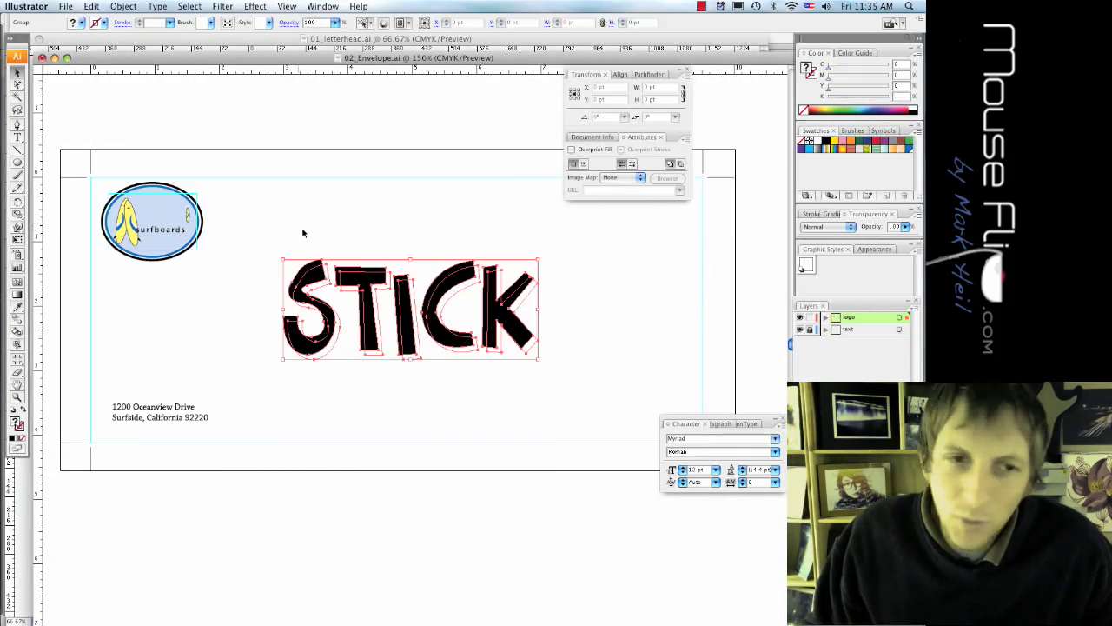
left_click(18, 202)
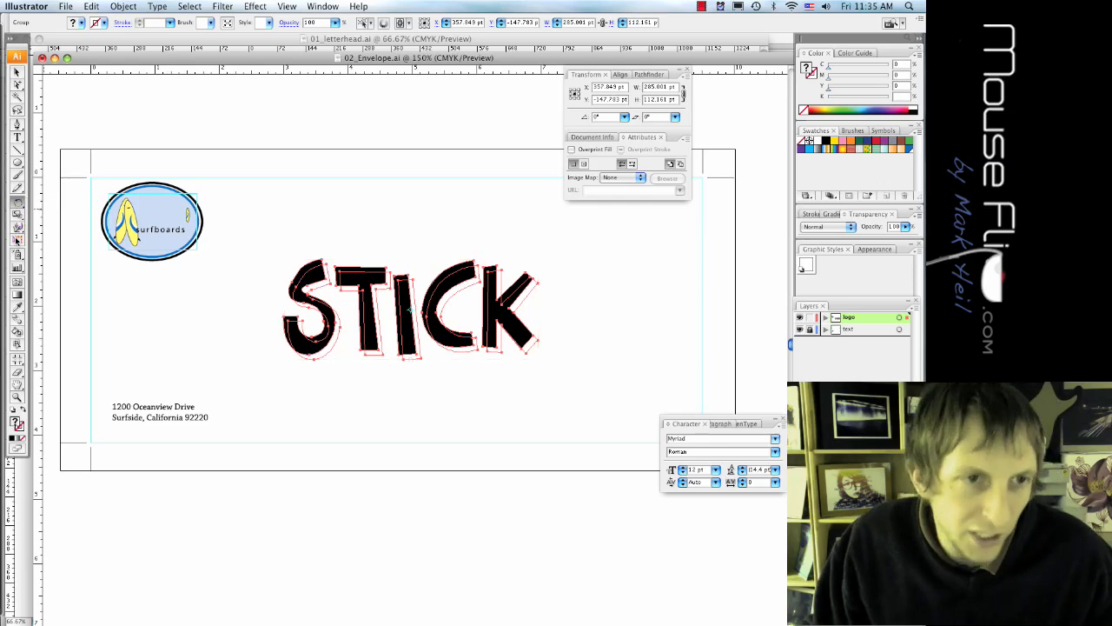
left_click(17, 242)
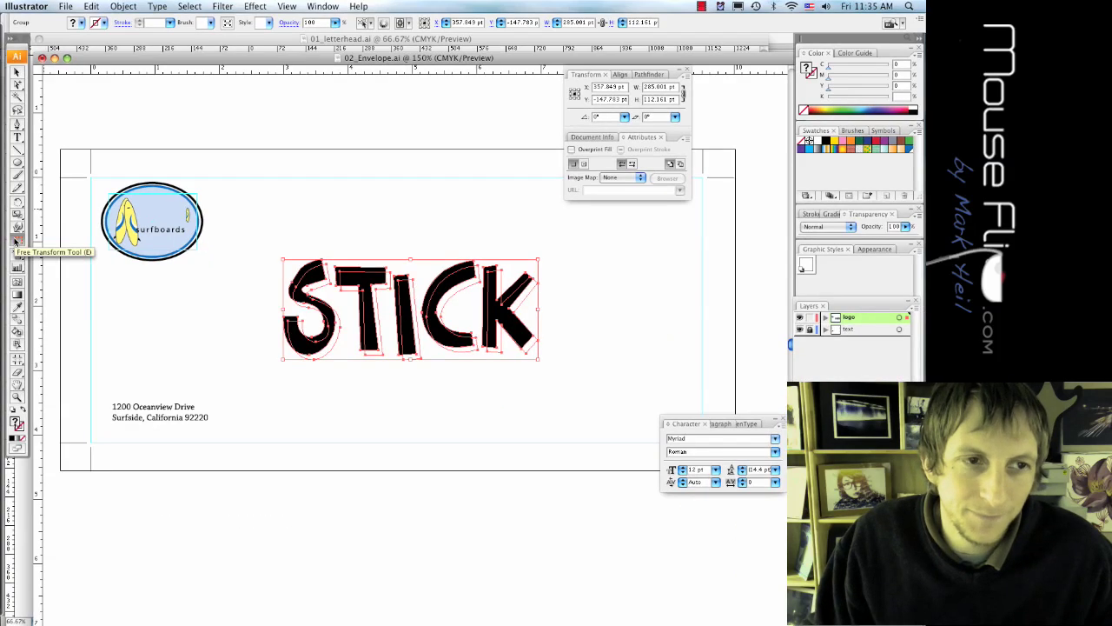
left_click(27, 250)
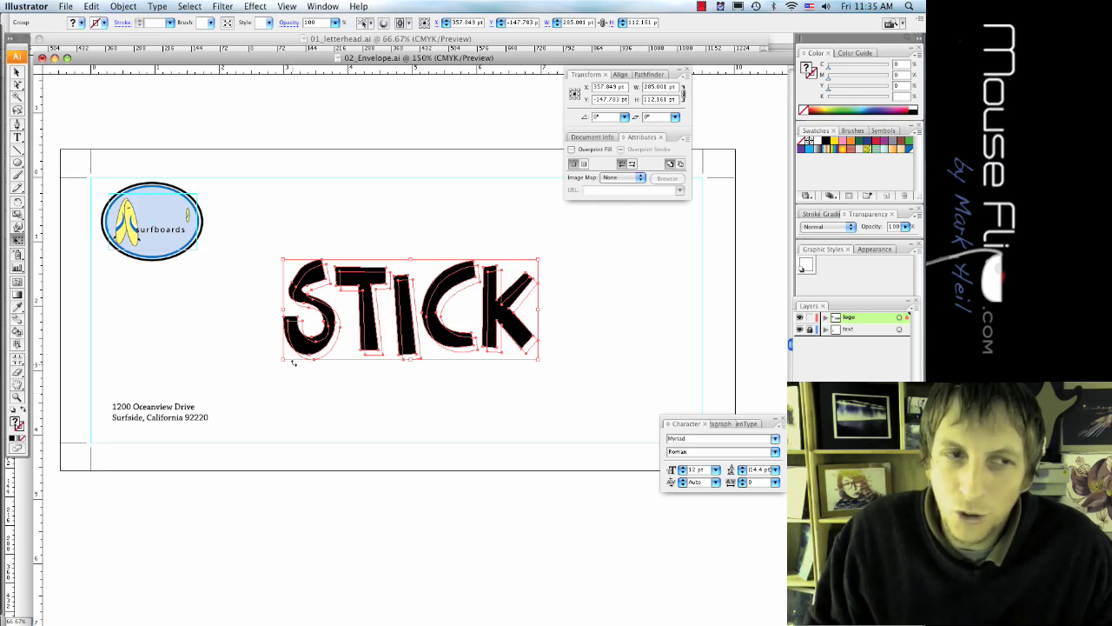
key("v")
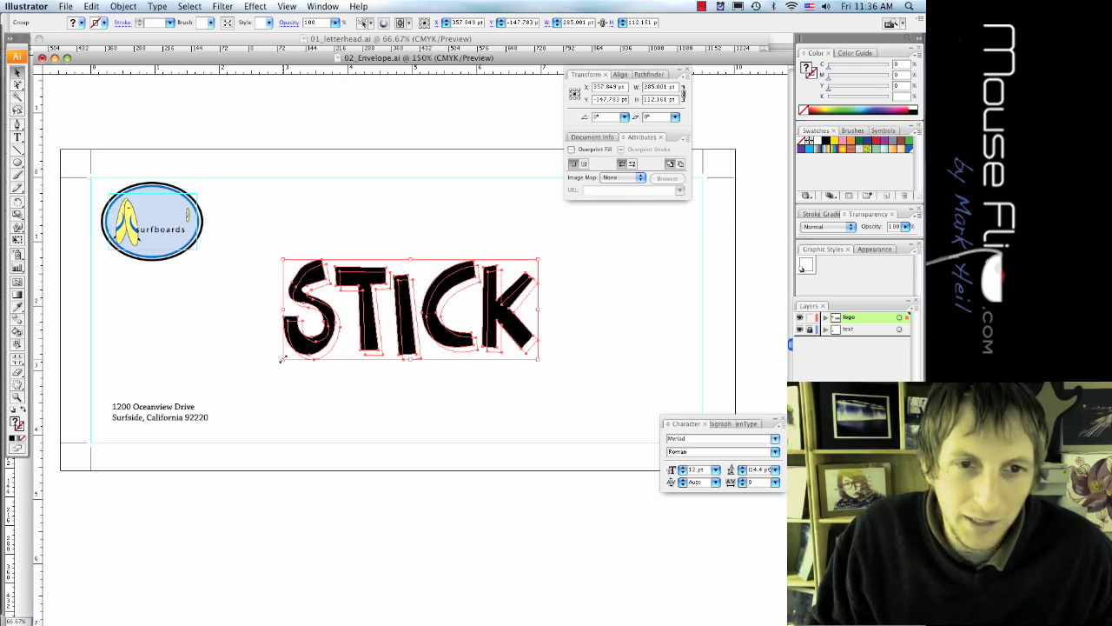
key("a")
left_click_drag(282, 358, 257, 314)
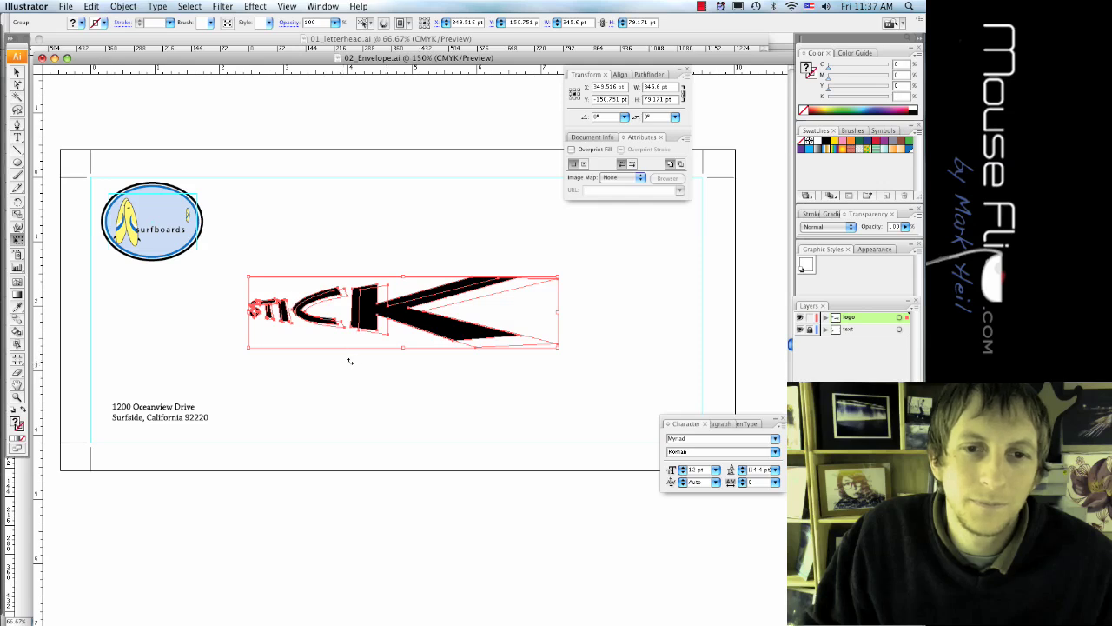
Nudge the distorted STICK lettering slightly to the right
left_click(205, 193)
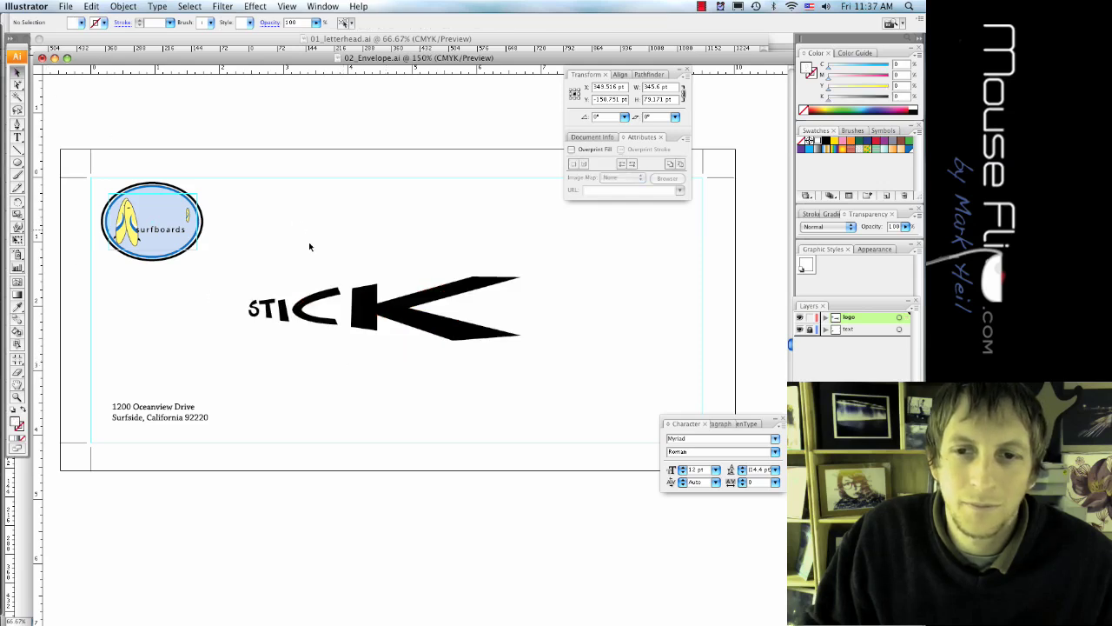
left_click(382, 317)
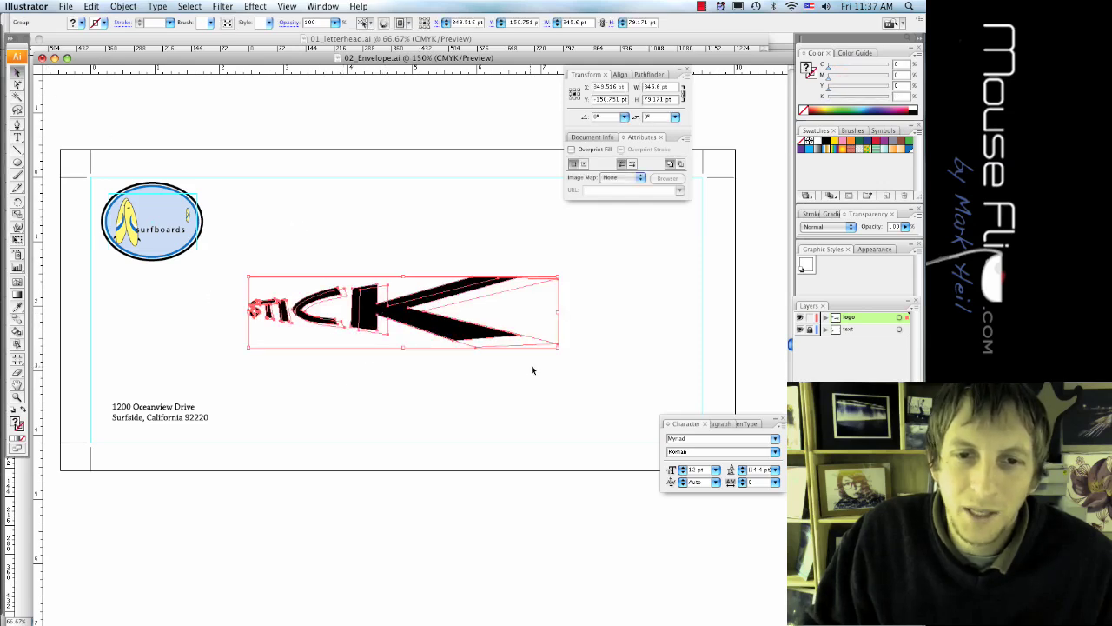
left_click(542, 355)
left_click_drag(387, 321, 410, 321)
left_click(399, 378)
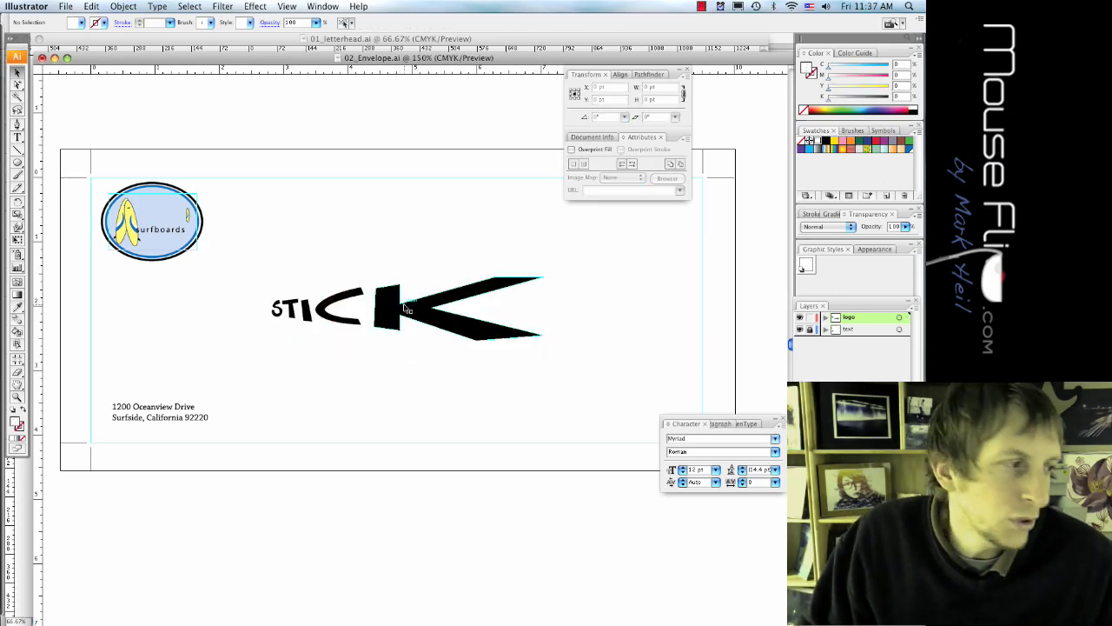
Fill the STICK lettering with yellow
left_click(365, 318)
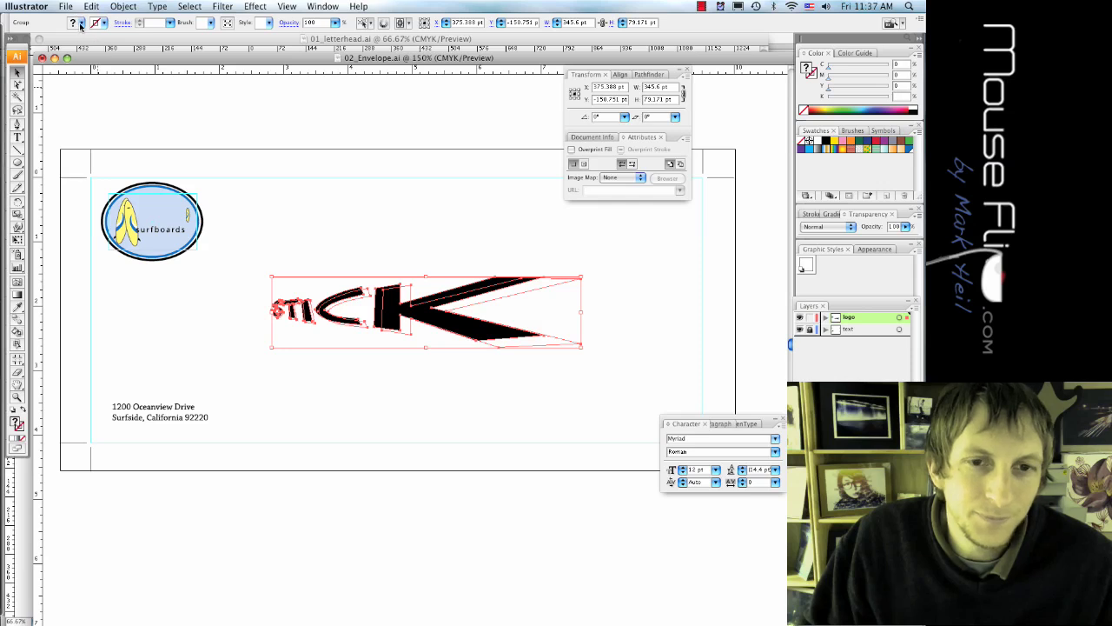
left_click(80, 24)
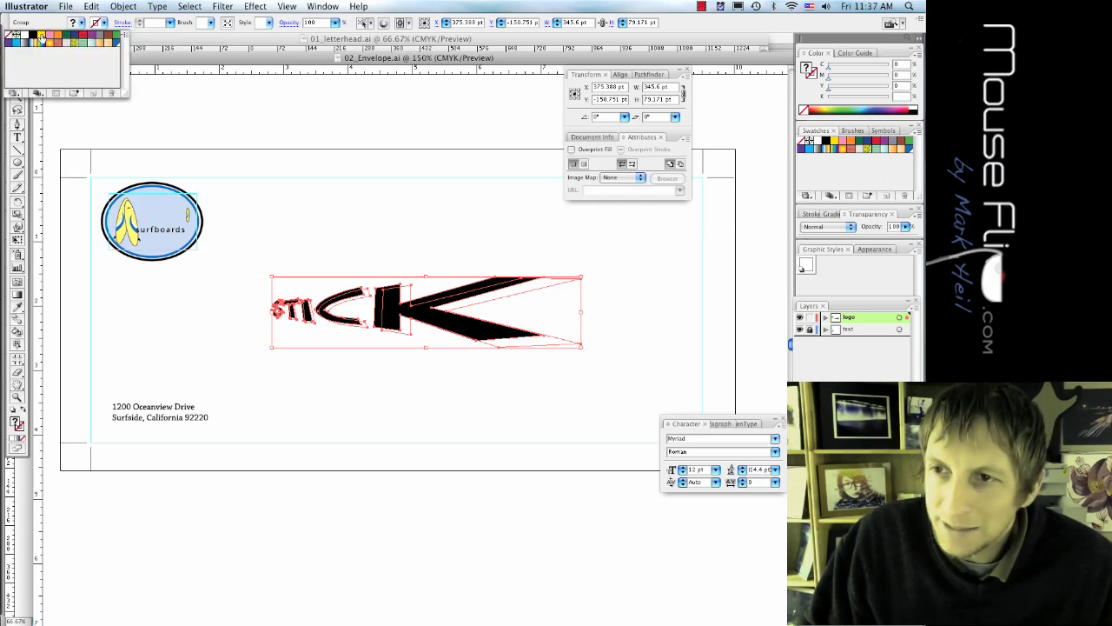
left_click(41, 35)
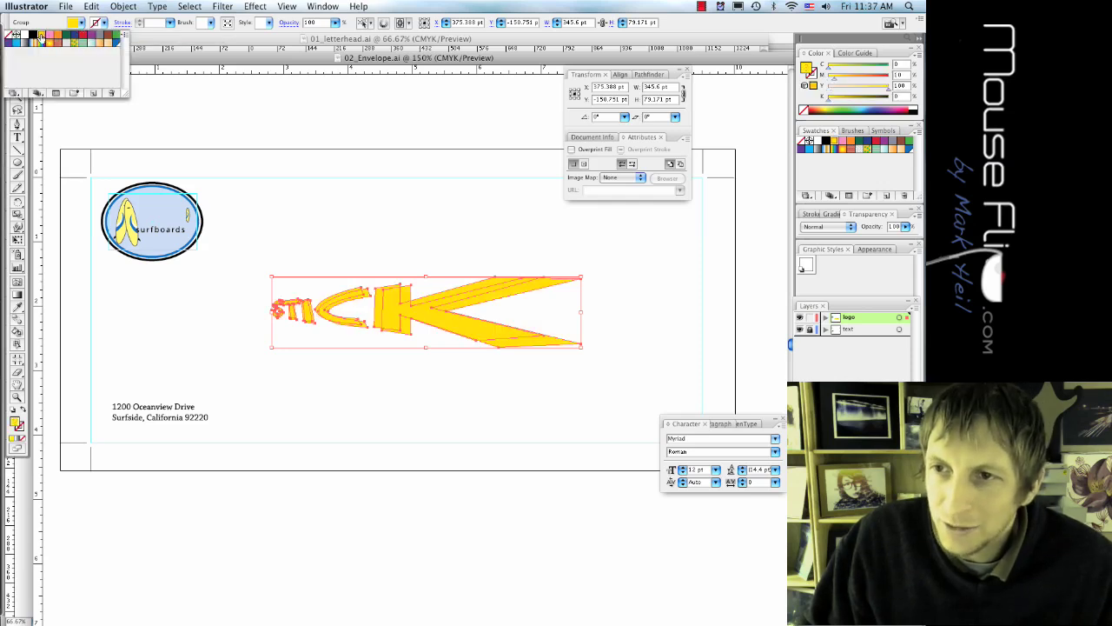
Lower the STICK lettering's opacity to 20% for a pale yellow look
left_click(895, 226)
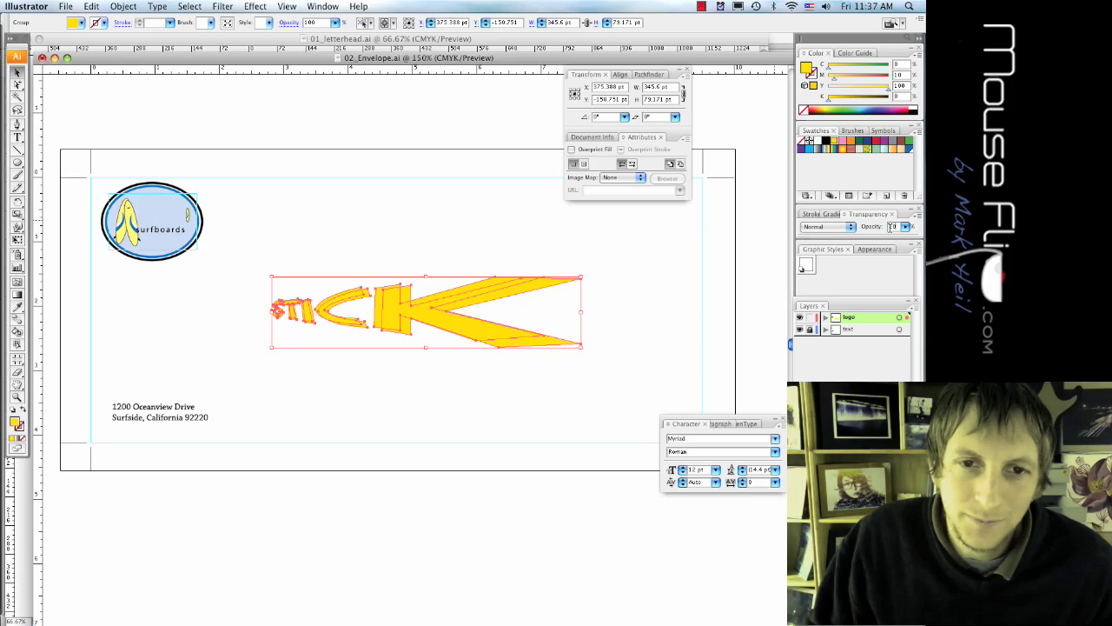
type("20")
key("Return")
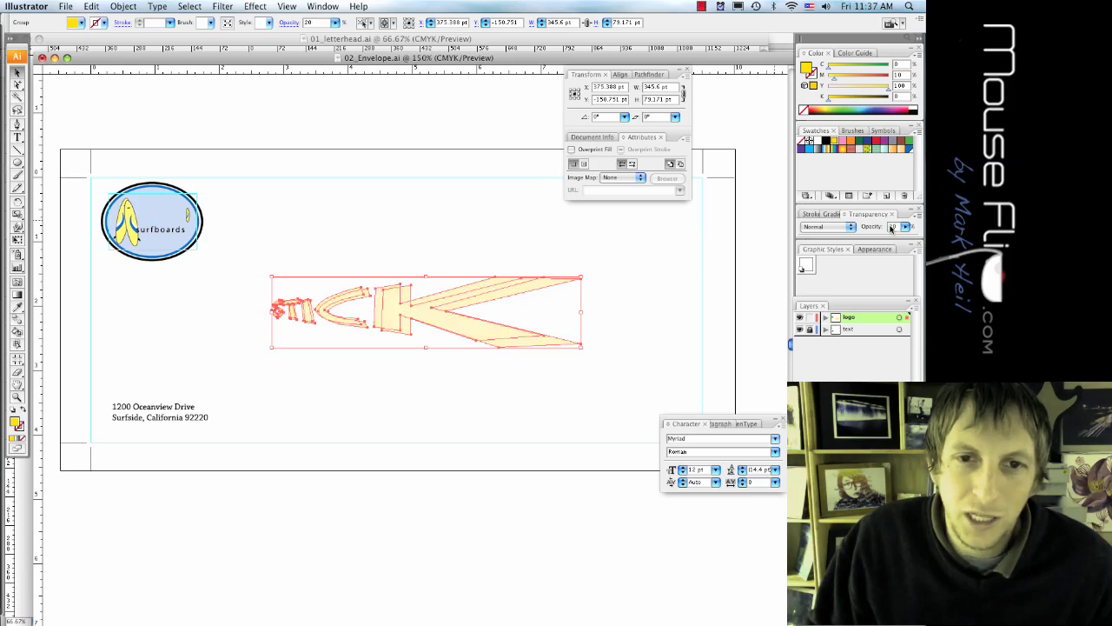
left_click(442, 221)
left_click(449, 316)
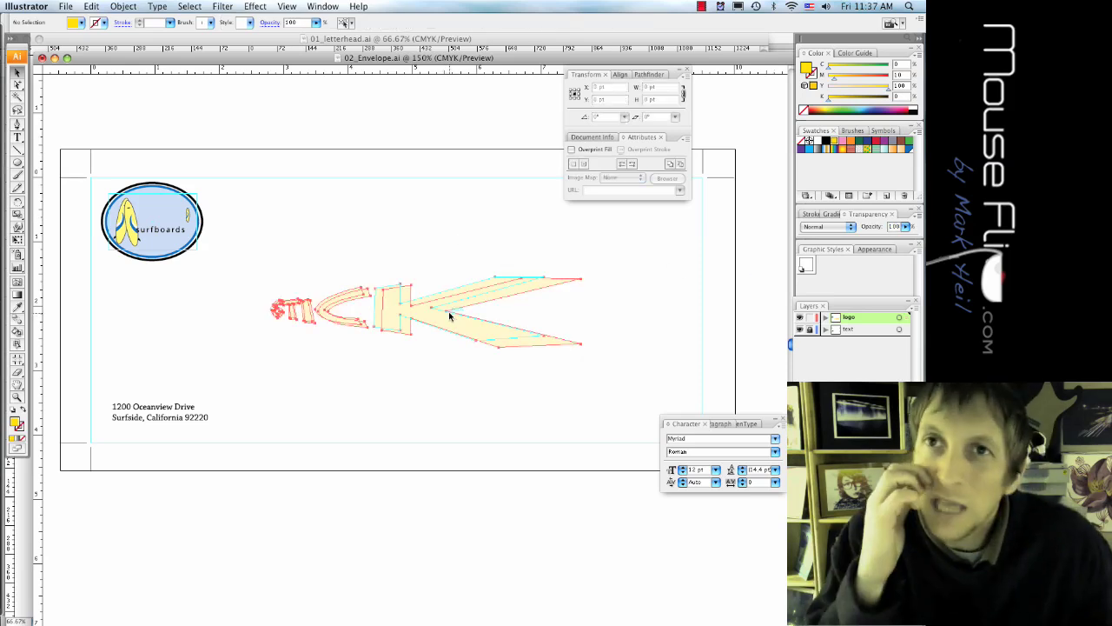
left_click(414, 407)
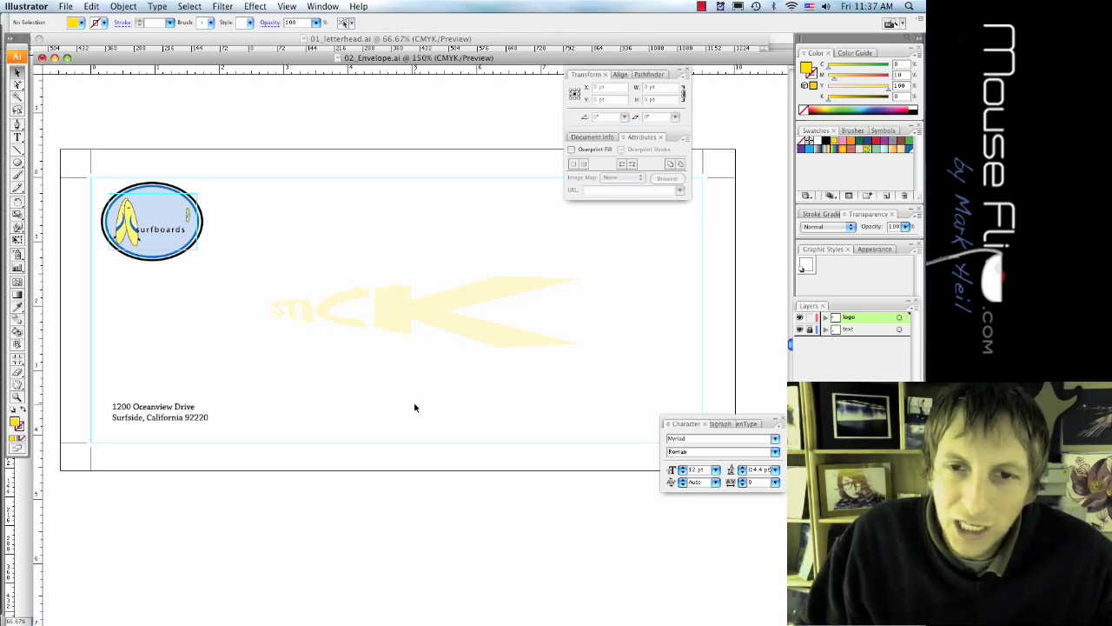
left_click(473, 336)
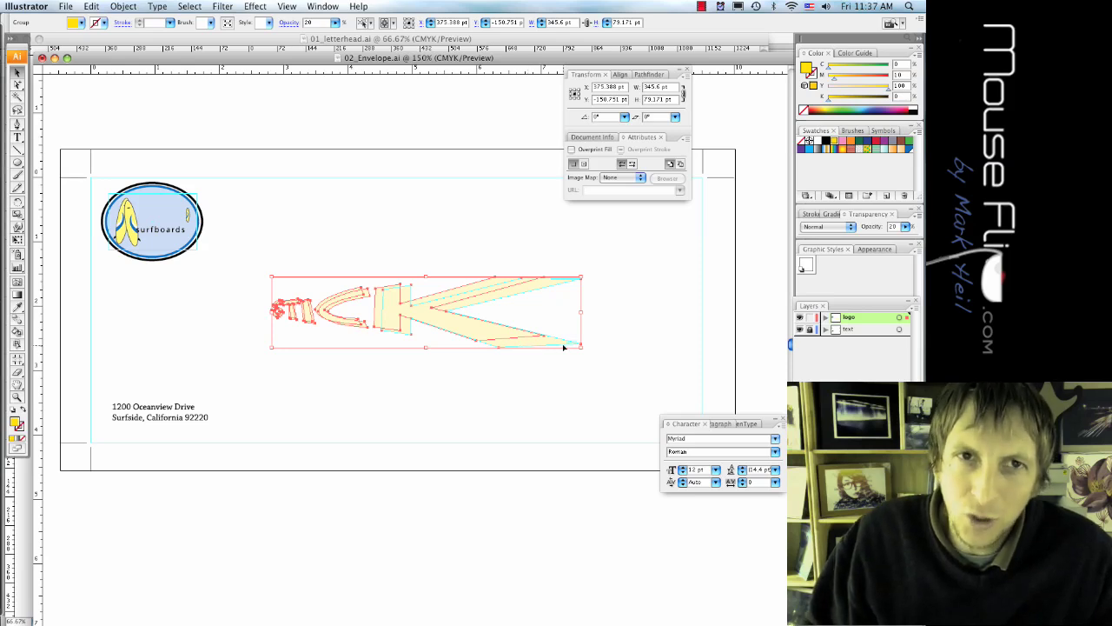
Switch the envelope to Outline view and select the STICK lettering group
left_click(289, 7)
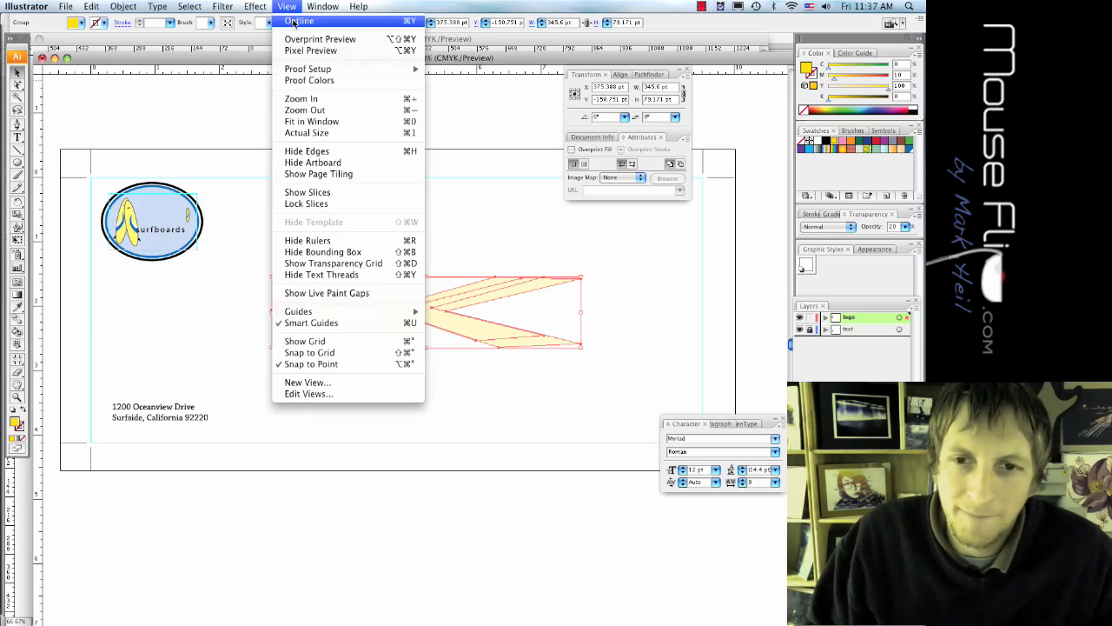
left_click(298, 21)
left_click(375, 197)
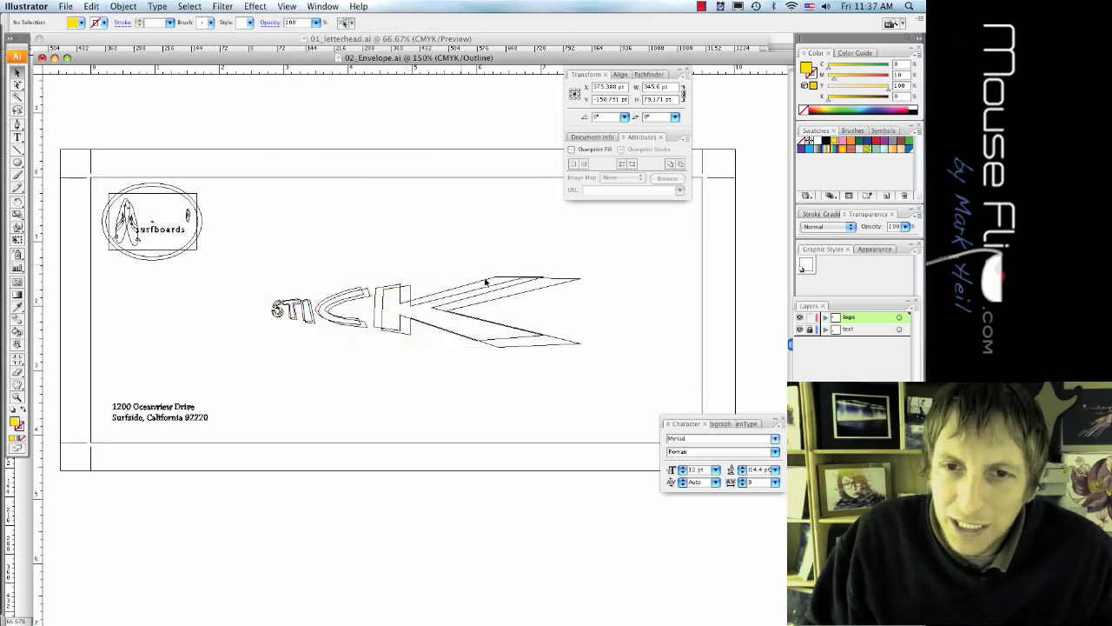
left_click(543, 346)
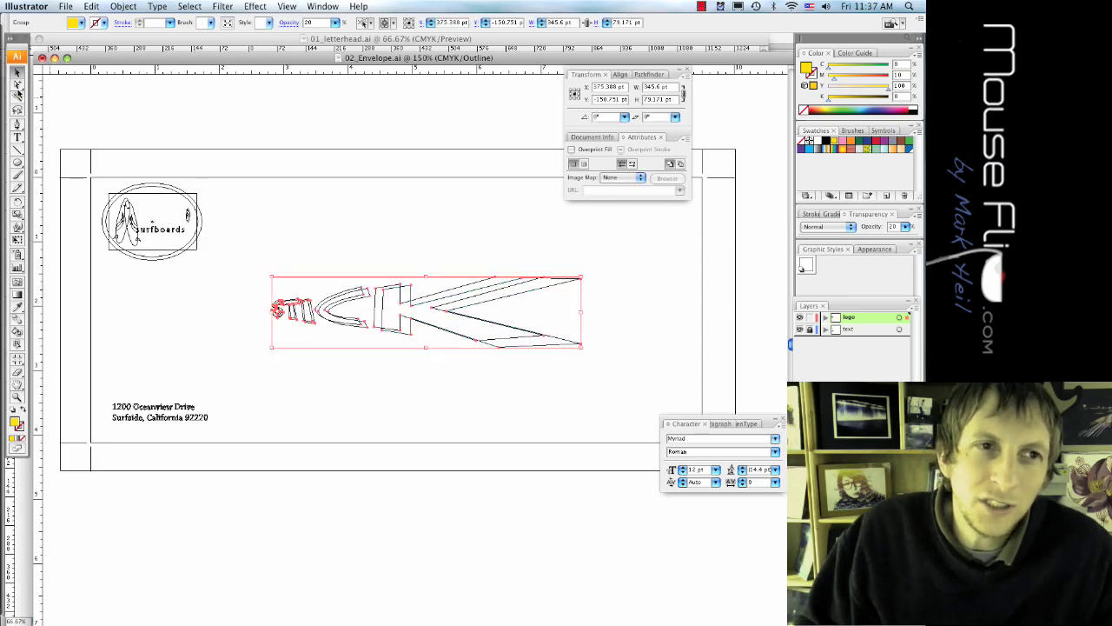
With the Group Selection tool, select the individual letters S, T, I, C and K
left_click(17, 87)
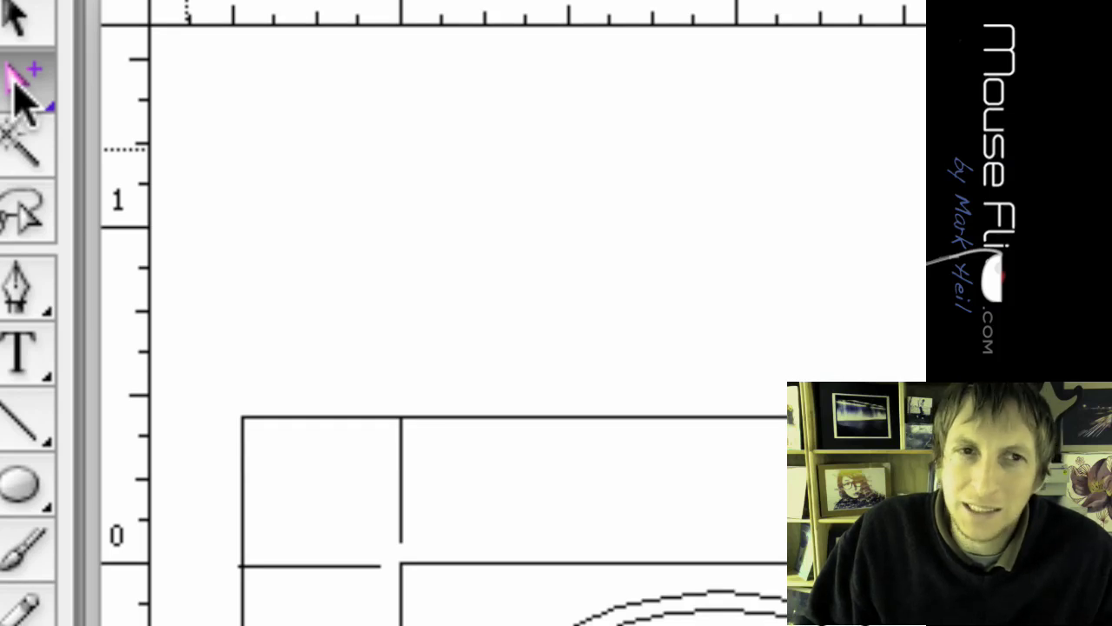
left_click(18, 86)
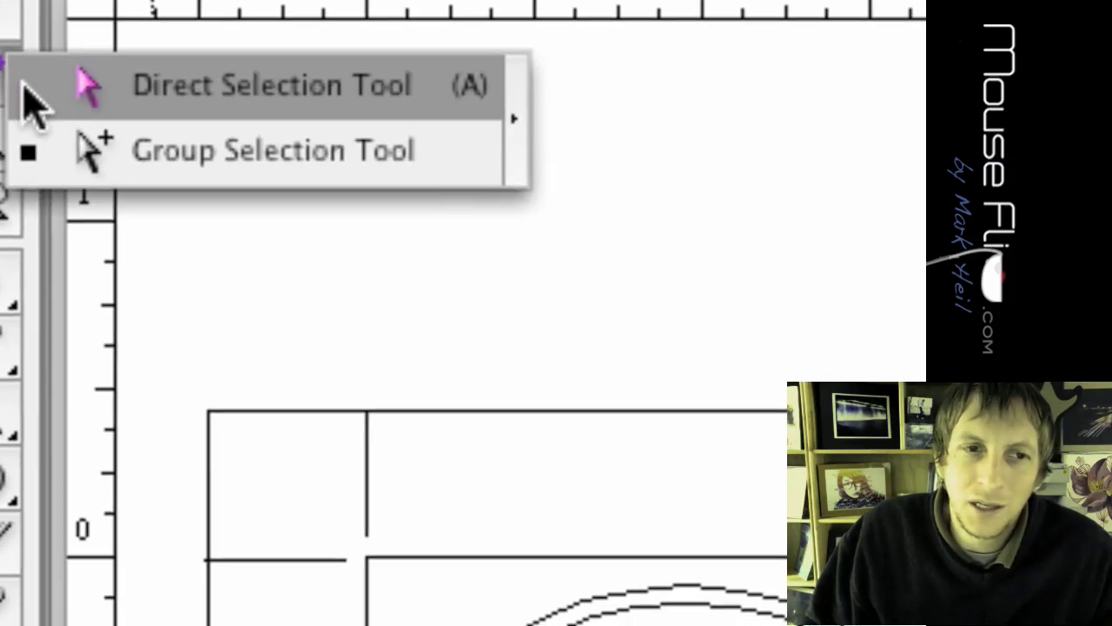
left_click(38, 148)
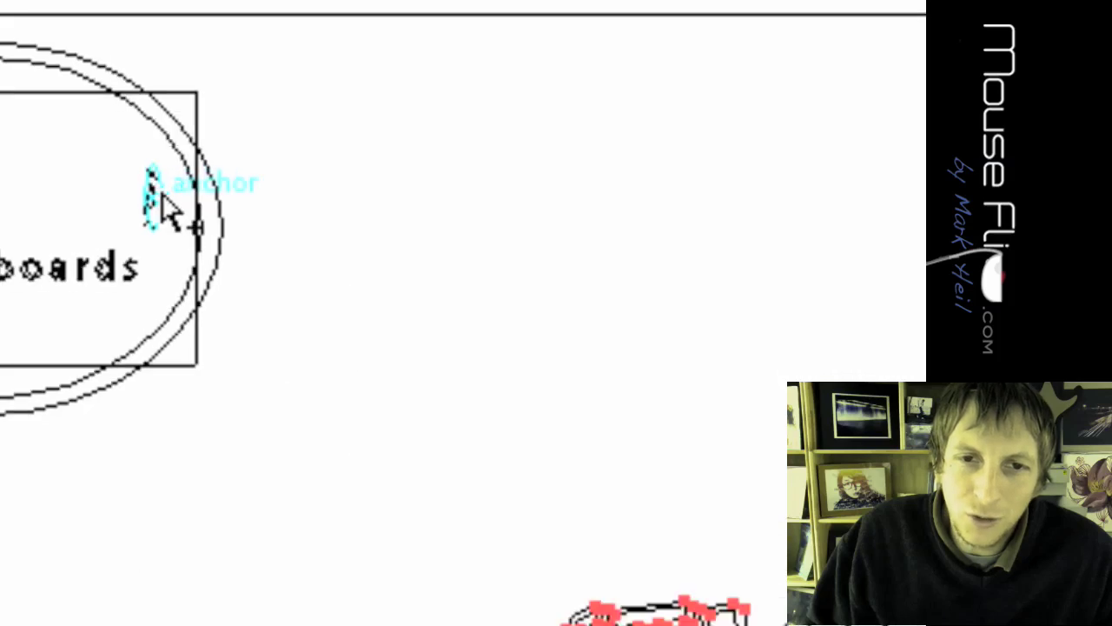
left_click(393, 300)
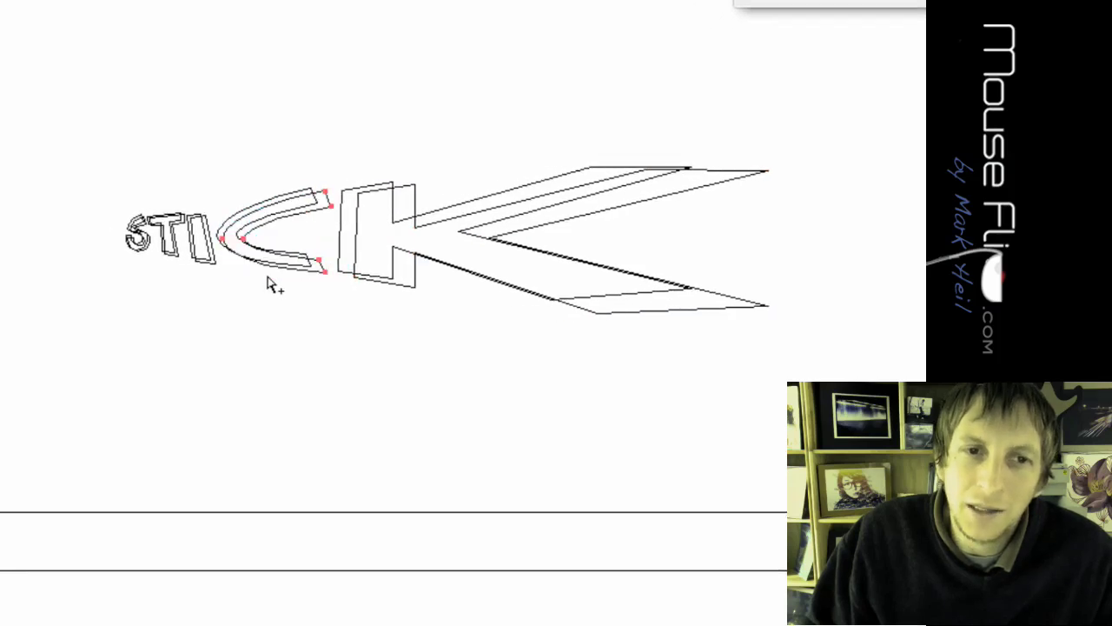
left_click(211, 265)
left_click(239, 271)
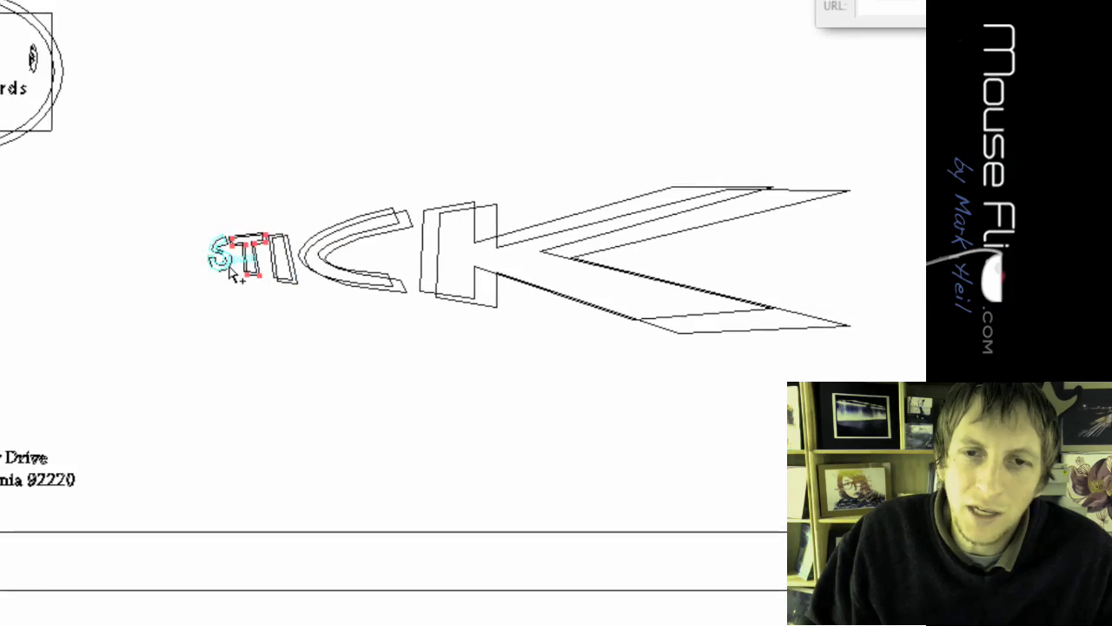
left_click(223, 259)
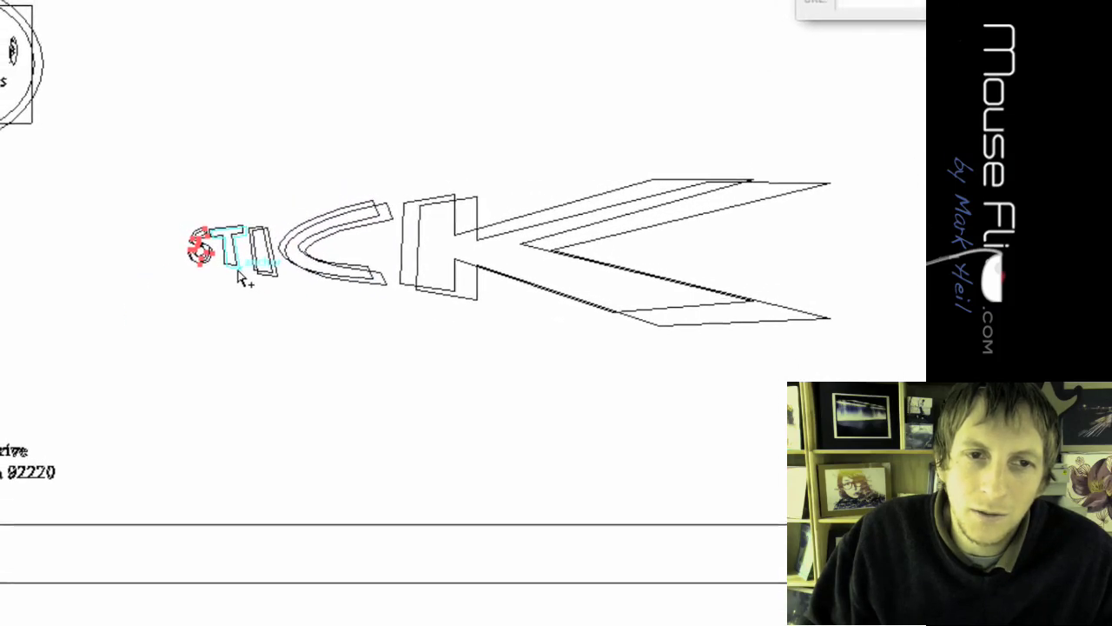
left_click(240, 271, "shift")
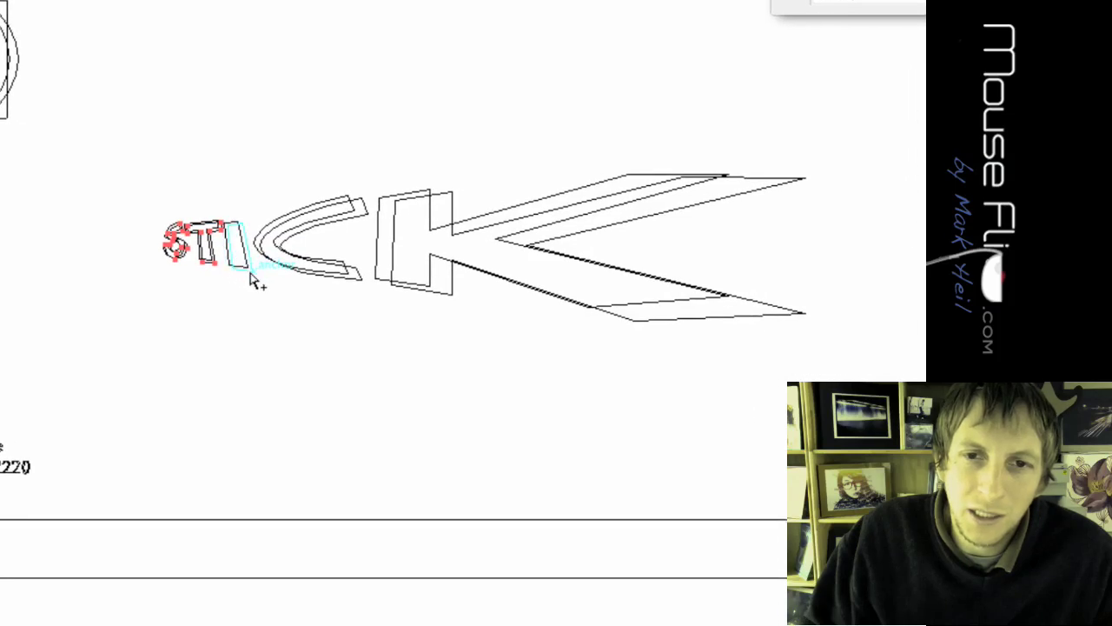
left_click(248, 273, "shift")
left_click(343, 273, "shift")
left_click(405, 277, "shift")
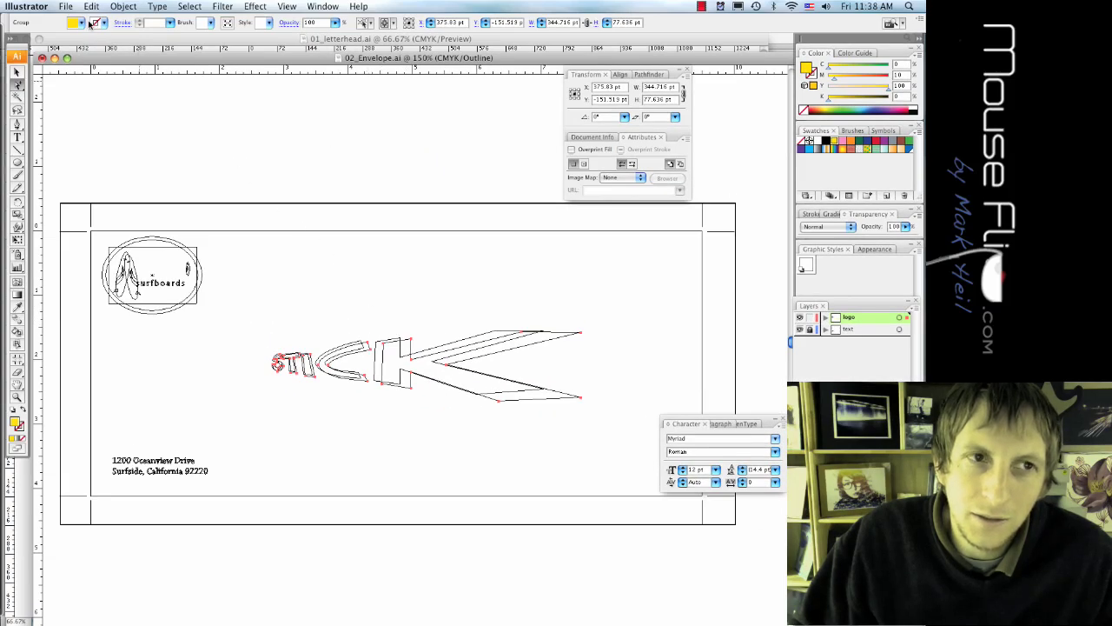
Fill the selected letters black and return the envelope to Preview mode
left_click(81, 23)
left_click(32, 39)
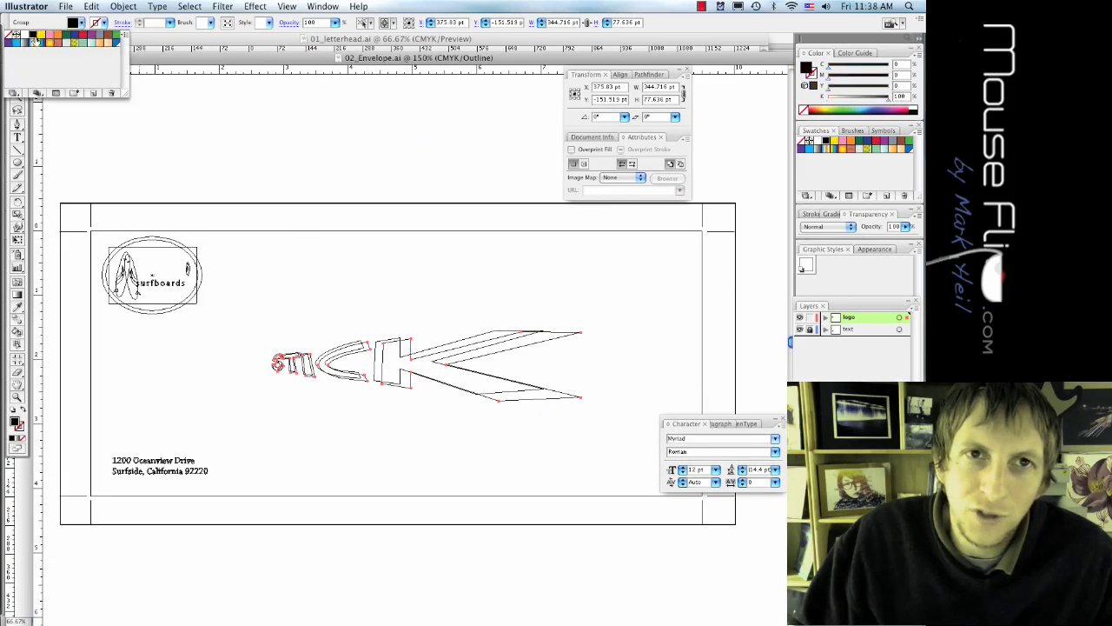
left_click(286, 6)
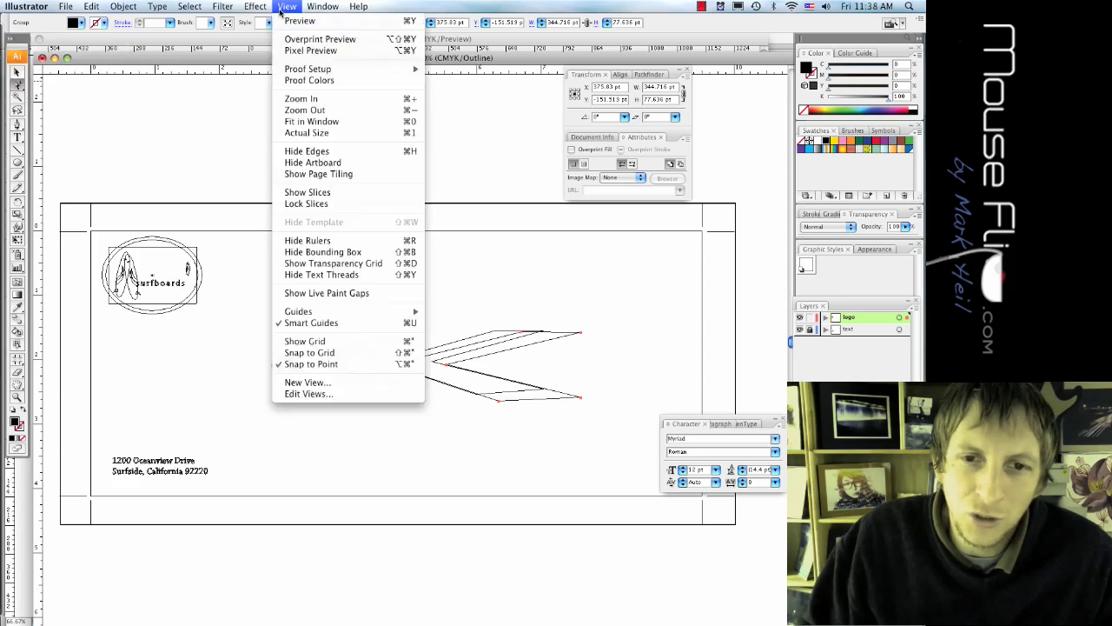
left_click(297, 19)
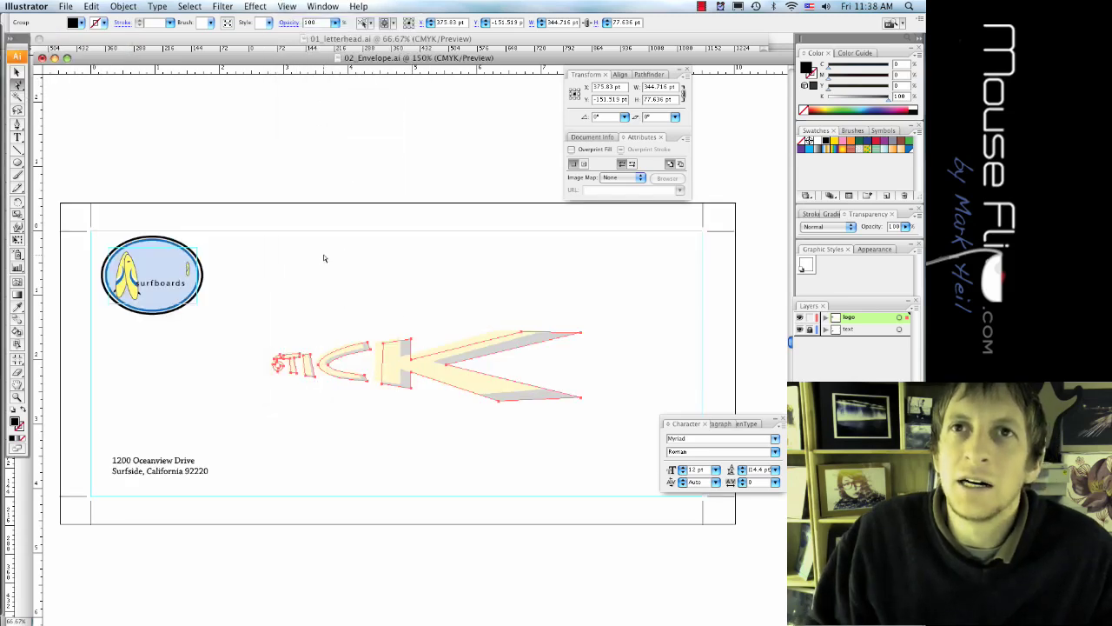